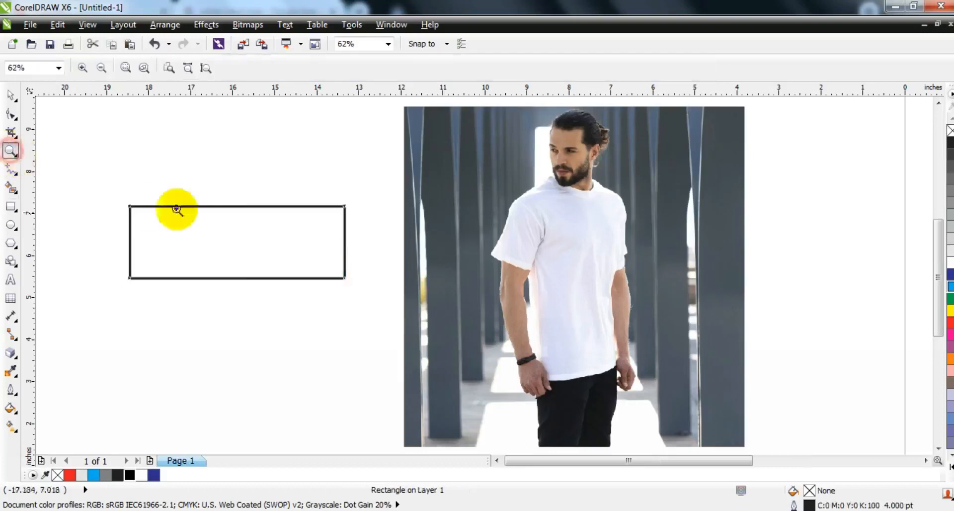
Add a single inward contour to the wide rectangle, offset about 0.39 inch
left_click(17, 360)
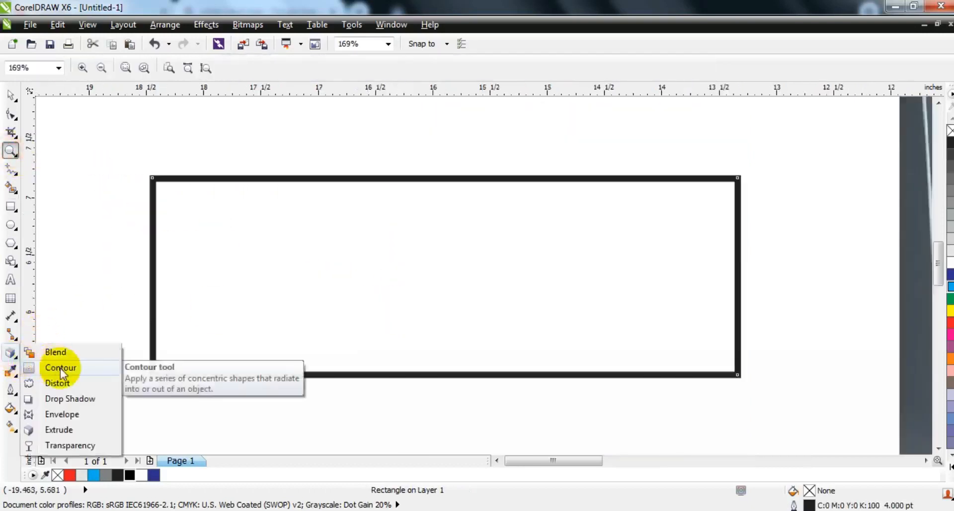
left_click(60, 369)
left_click_drag(435, 204, 441, 224)
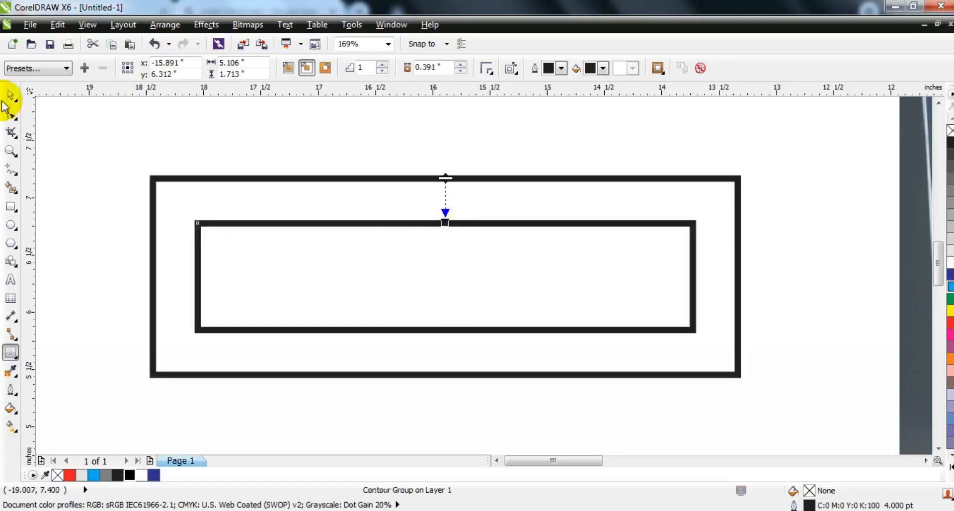
Break the contour group apart, combine both rectangles into one frame, and reduce its height to about 1.46 inches from the upper edge
left_click(15, 95)
left_click(170, 25)
left_click(181, 179)
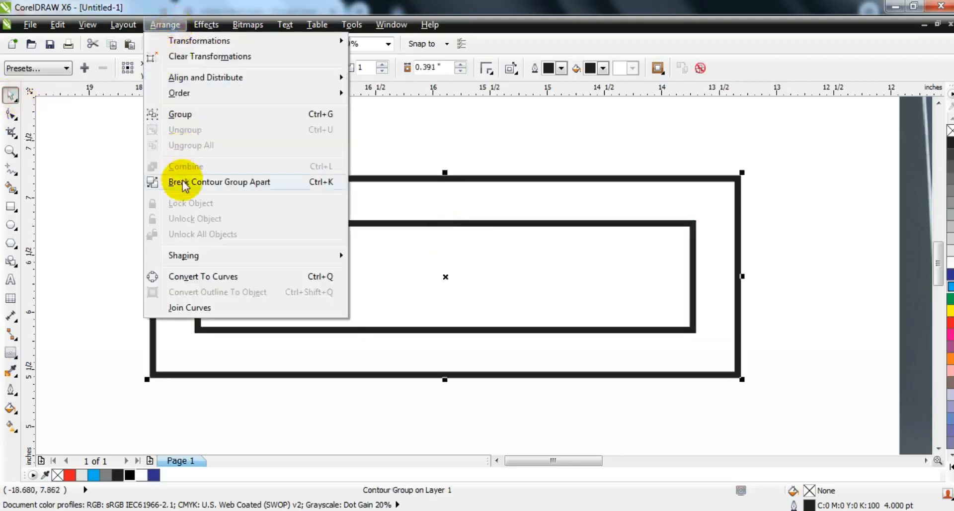
left_click(351, 68)
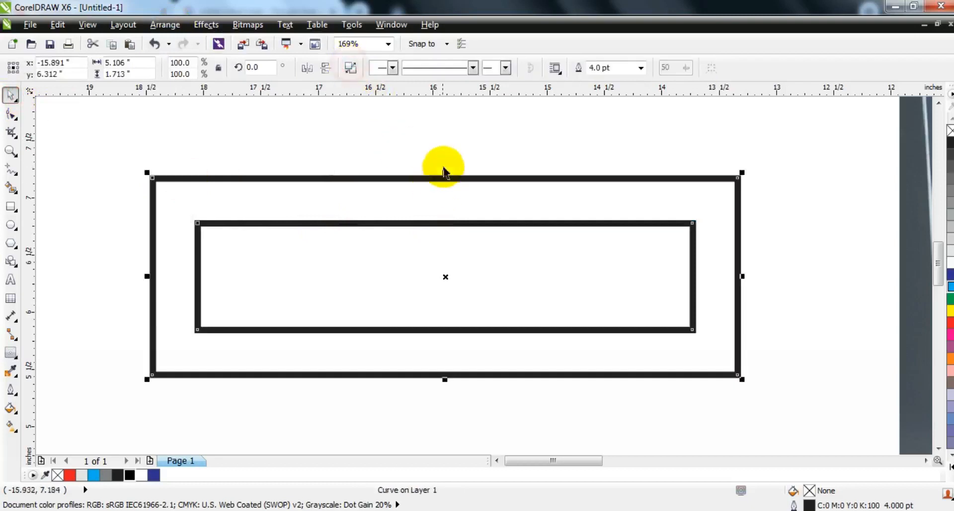
left_click_drag(446, 171, 446, 202)
Cut off the frame's left end using a rectangle about 1.3 by 1.8 inches as a trimmer, and delete that rectangle
left_click(10, 205)
mouse_move(108, 185)
left_mouse_down()
mouse_move(268, 390)
mouse_move(258, 392)
left_mouse_up()
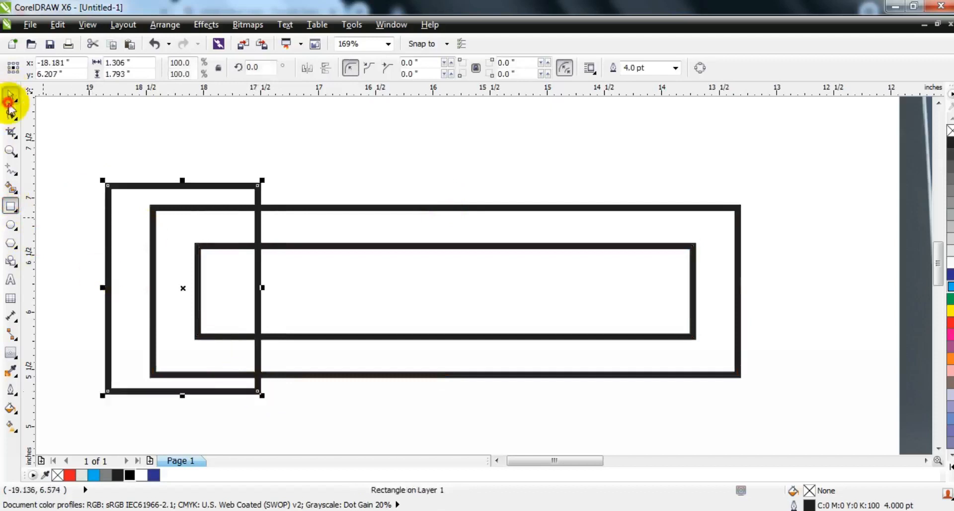
left_click(10, 94)
left_click(405, 218, "shift")
left_click(456, 68)
left_click(241, 189)
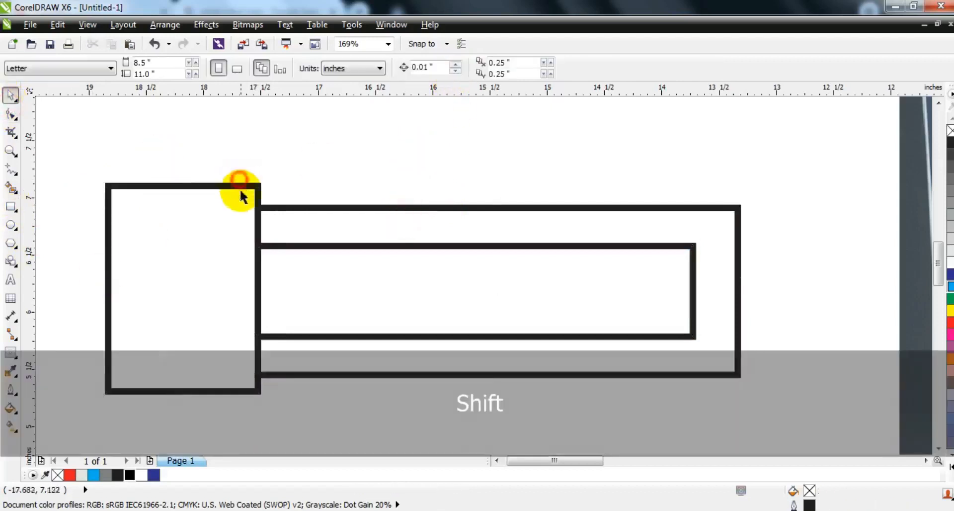
key("Delete")
Fill the open frame with 20% black and move it onto the photo over the man's T-shirt
left_click(341, 223)
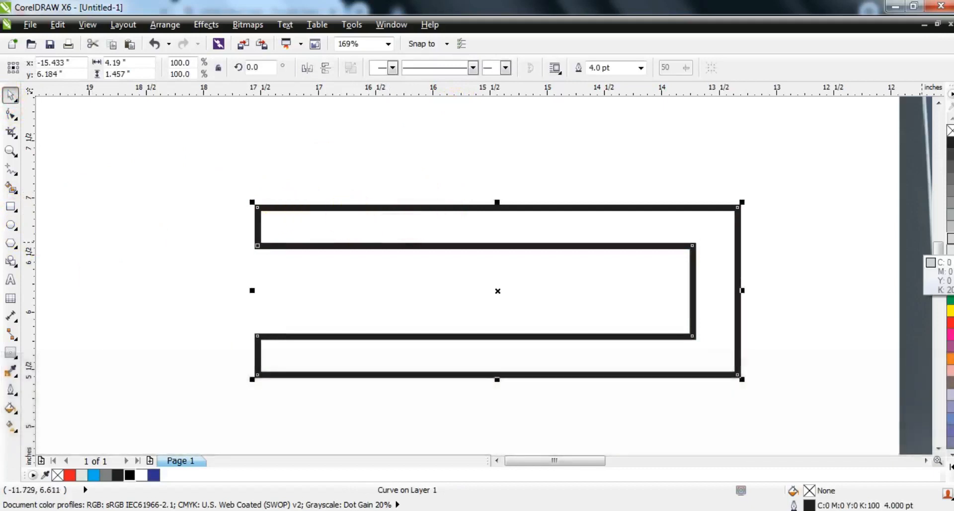
left_click(950, 246)
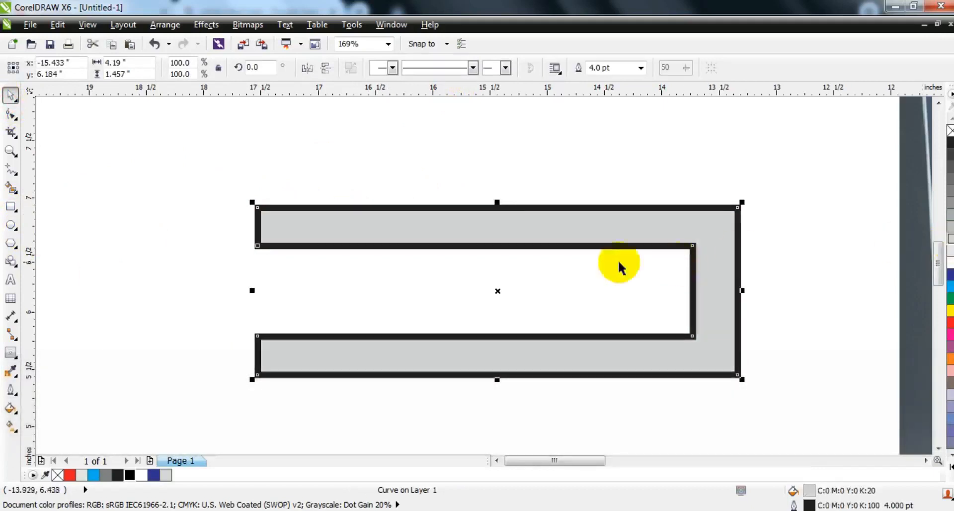
key("F3")
left_click(442, 233)
left_click_drag(443, 237, 761, 254)
Enlarge and skew the frame to about 5 by 3.5 inches so it slopes down to the right across the man's chest
left_click_drag(552, 236, 553, 218)
left_click_drag(762, 263, 793, 276)
mouse_move(806, 321)
left_mouse_down()
mouse_move(821, 330)
mouse_move(794, 311)
left_mouse_up()
left_click(809, 314)
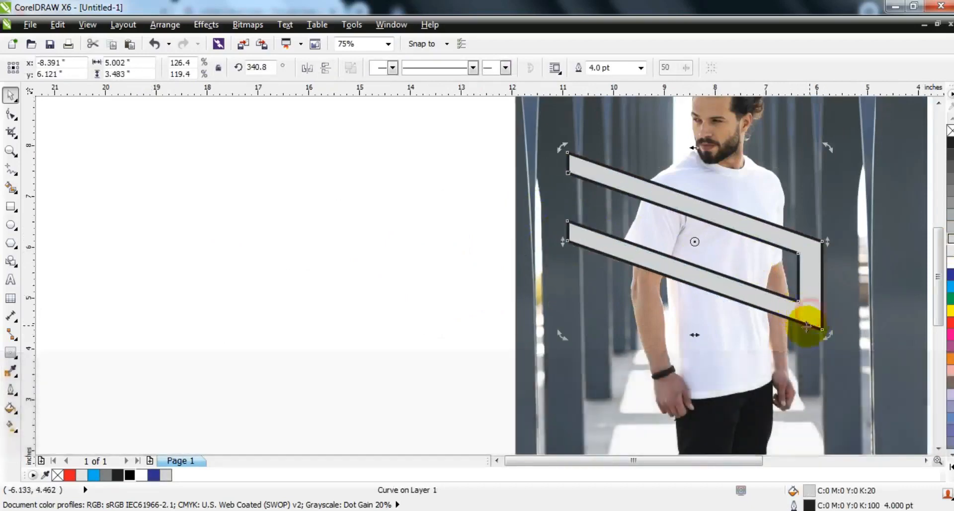
left_click_drag(696, 335, 691, 334)
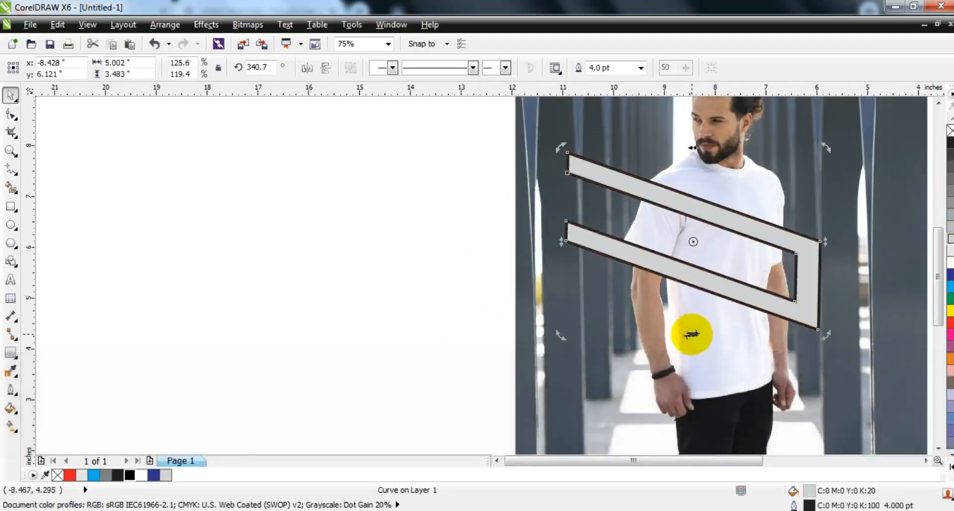
left_click_drag(756, 233, 749, 238)
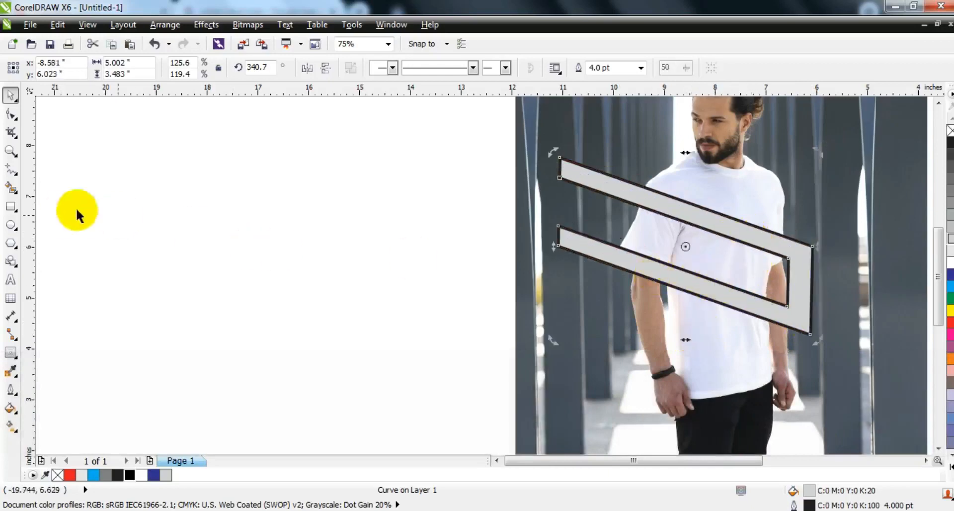
Extrude the slanted frame with a shallow parallel depth toward its upper right
left_click(10, 150)
left_click_drag(483, 138, 935, 363)
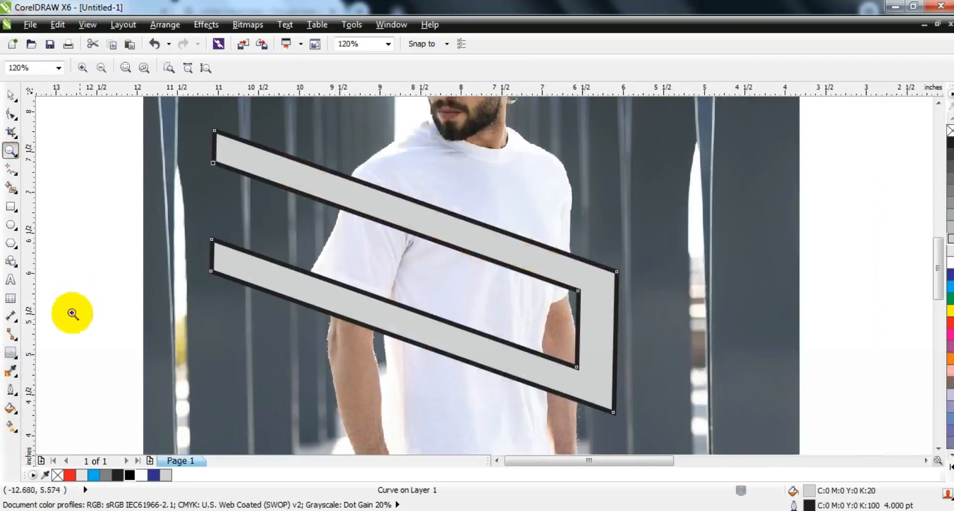
left_click(15, 355)
left_click(16, 357)
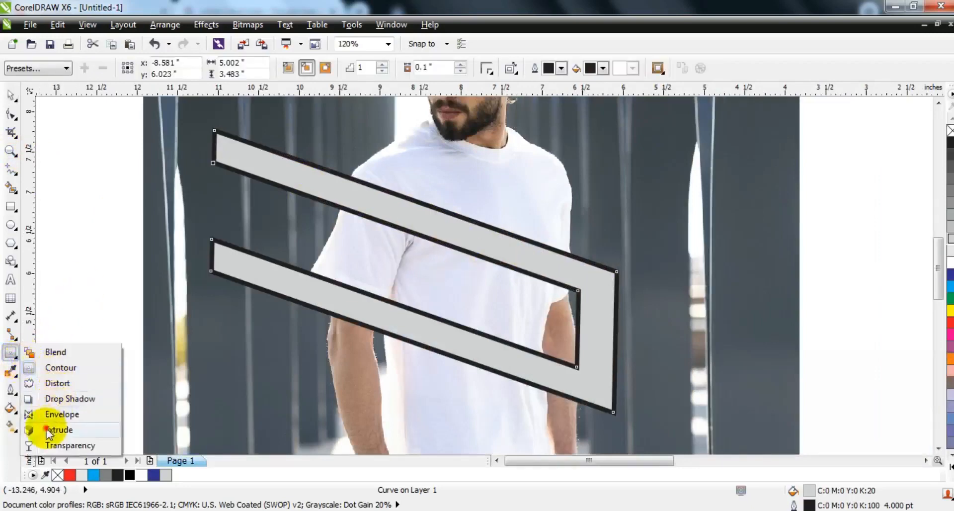
left_click(48, 433)
left_click_drag(579, 273, 426, 260)
left_click(238, 68)
left_click(250, 108)
Break the extrude group apart and ungroup its faces into separate objects
left_click(11, 95)
left_click(164, 24)
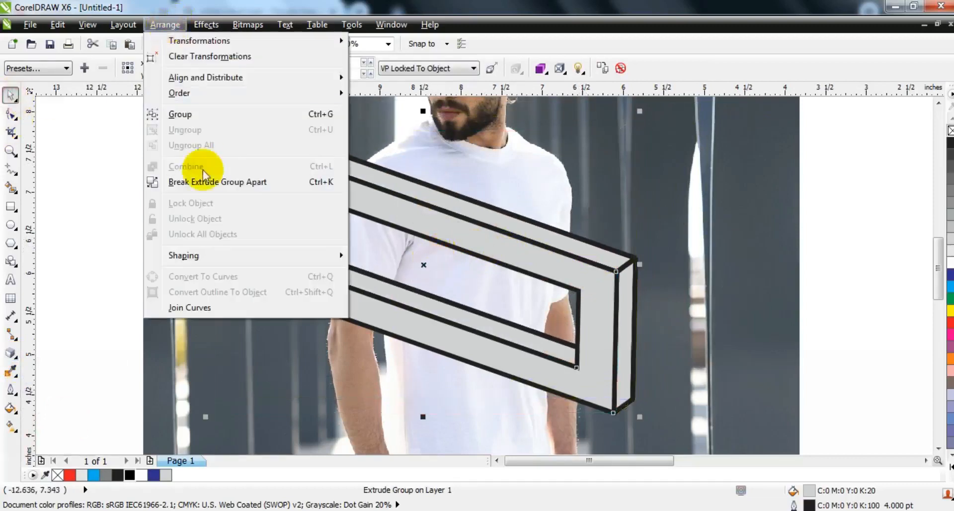
left_click(204, 181)
left_click(411, 67)
left_click(96, 185)
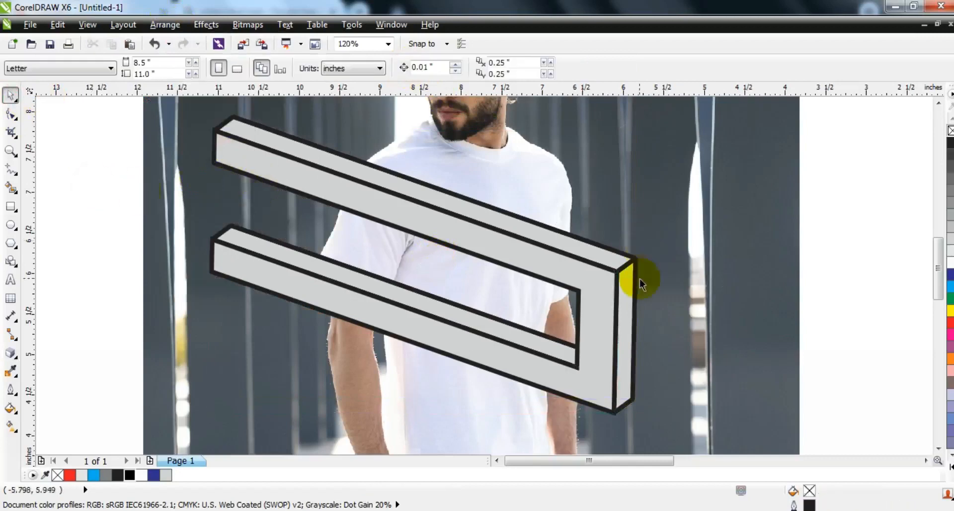
left_click(641, 284)
key("ctrl+z")
key("ctrl+z")
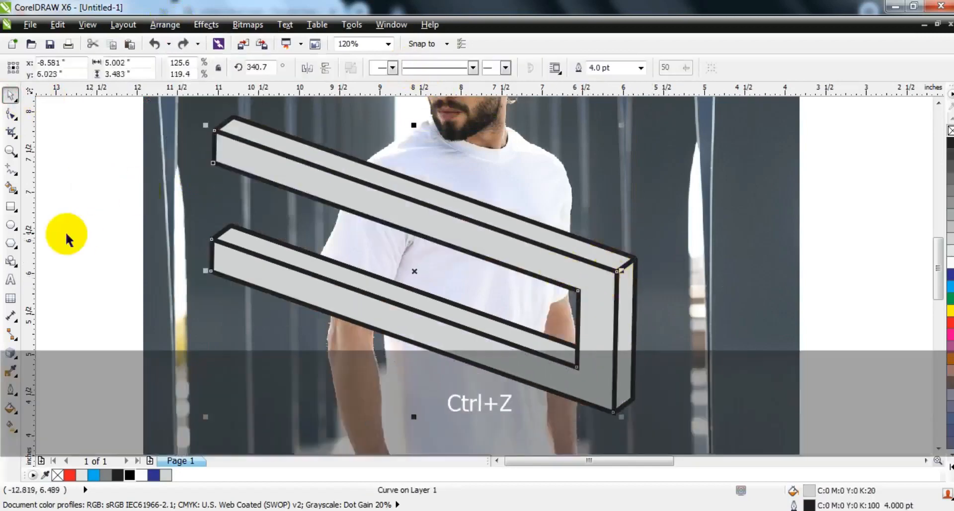
Give all faces of the extruded frame a red outline and remove their fill
left_click_drag(117, 107, 619, 405)
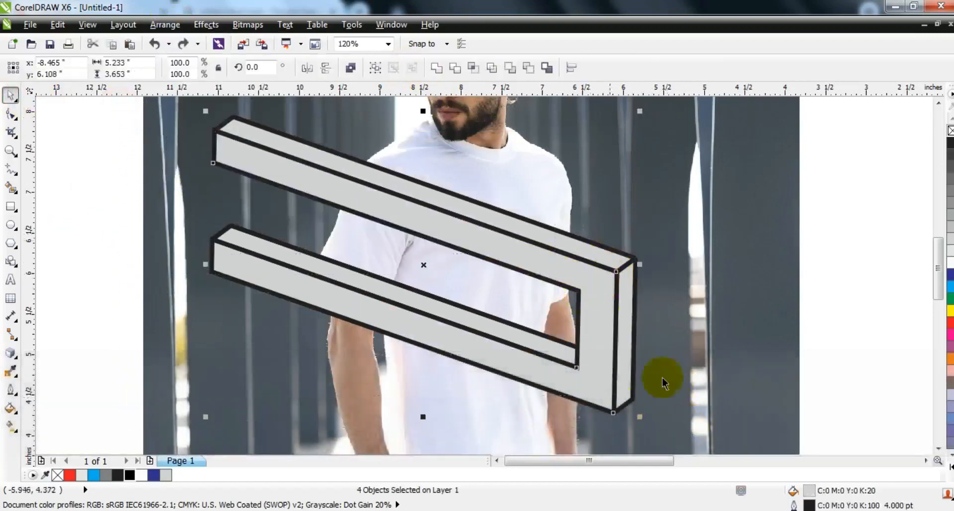
right_click(951, 325)
left_click(950, 131)
left_click(822, 212)
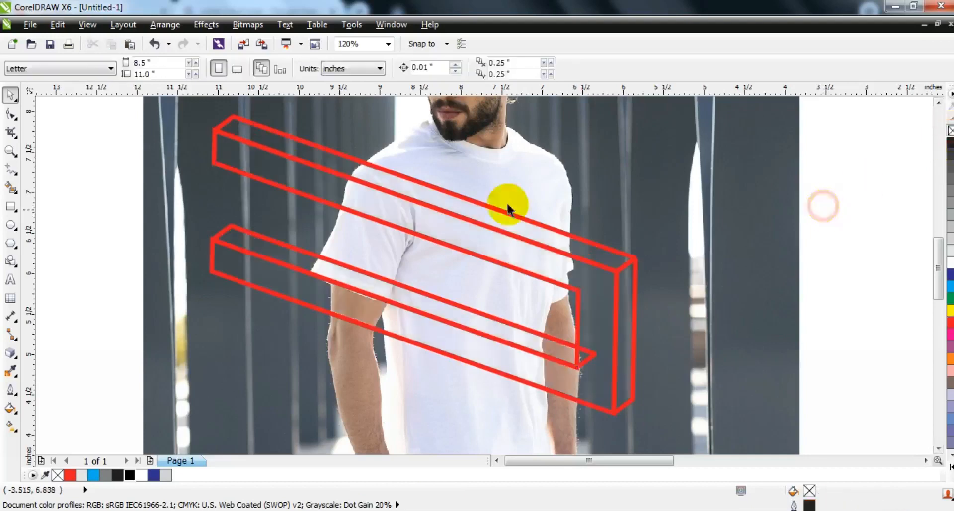
Draw a square about 1.08 inches wide over the upper bar at the chest and skew it upward to the right
left_click(12, 209)
left_click_drag(435, 184, 522, 271)
left_click(11, 95)
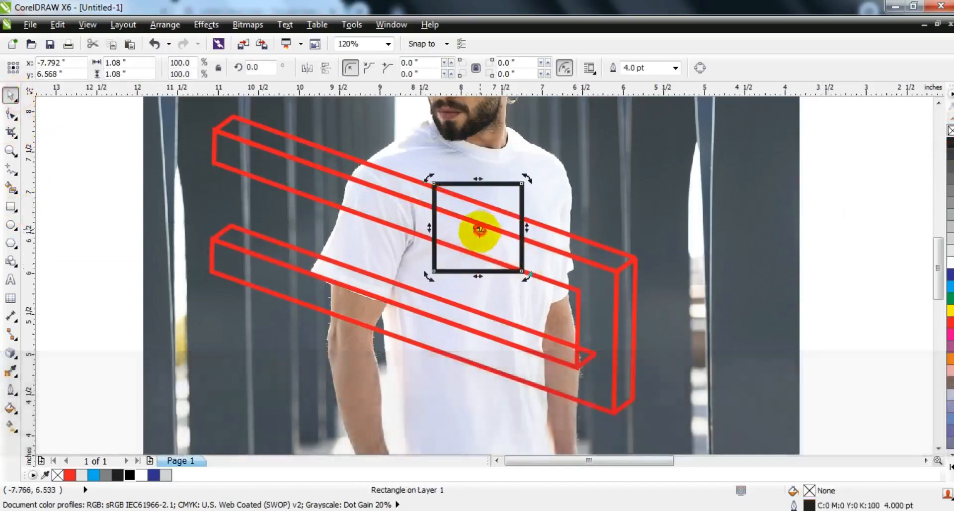
left_click_drag(522, 227, 543, 231)
left_click(535, 222)
left_click_drag(430, 229, 430, 250)
Adjust the skewed square to about 1.05 by 1.08 inches on the upper bar and make a smaller copy inside its upper-left corner
left_click(536, 191)
left_click_drag(541, 178, 528, 193)
left_click(528, 226)
left_click_drag(532, 234, 532, 240)
left_click_drag(531, 288, 497, 251)
Copy the pair of skewed squares straight down onto the lower bar
left_click(527, 219, "shift")
left_click_drag(527, 219, 529, 312)
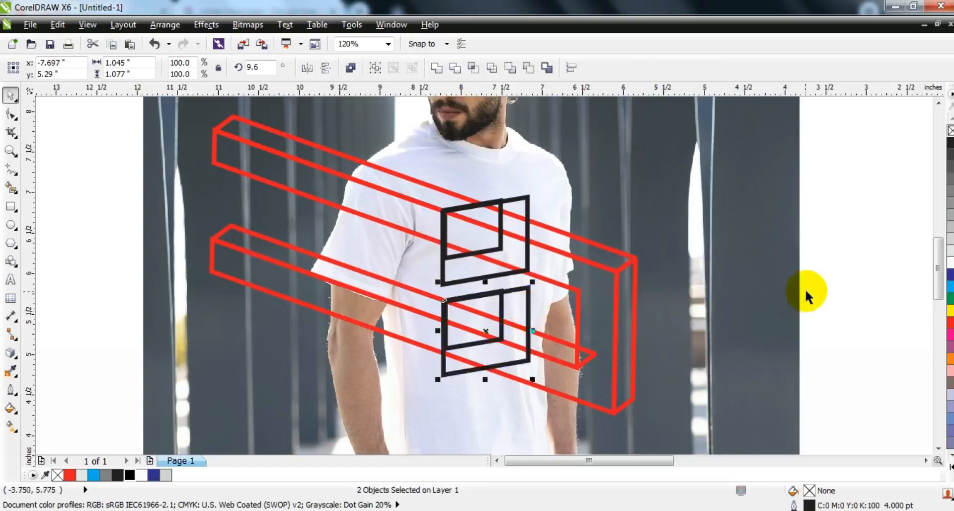
left_click(835, 284)
Draw a line across the upper bar at the sleeve's outer edge and curve it to follow the shoulder
left_click(10, 150)
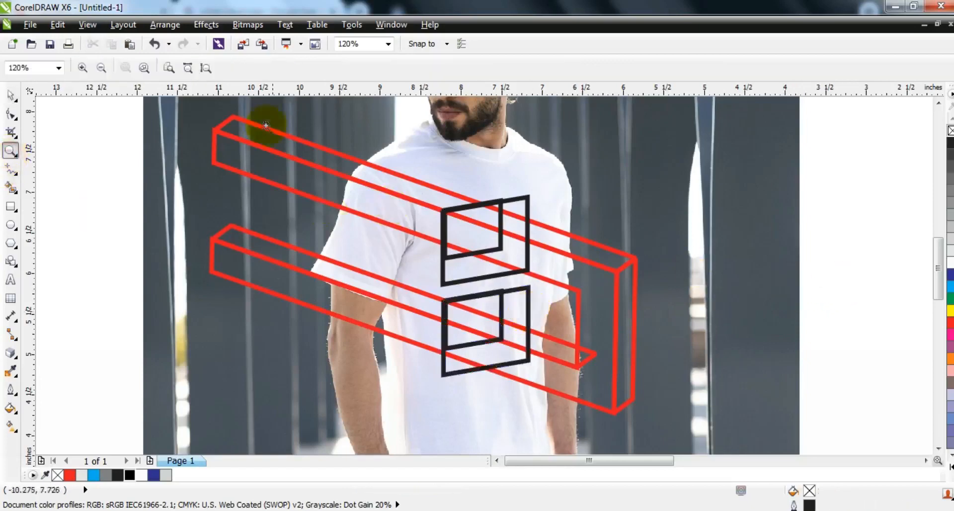
left_click(381, 298)
left_click(10, 170)
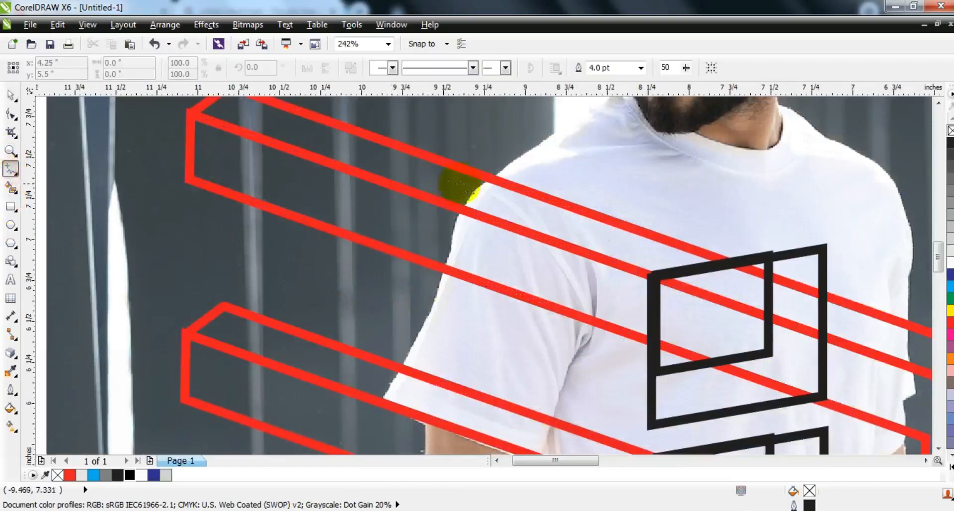
left_click(501, 169)
left_click(443, 276)
left_click(10, 114)
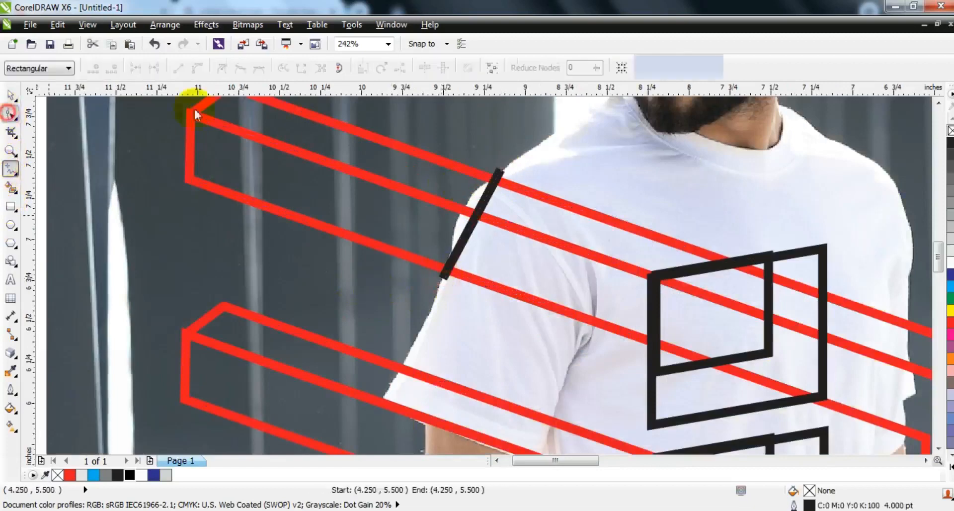
left_click(224, 68)
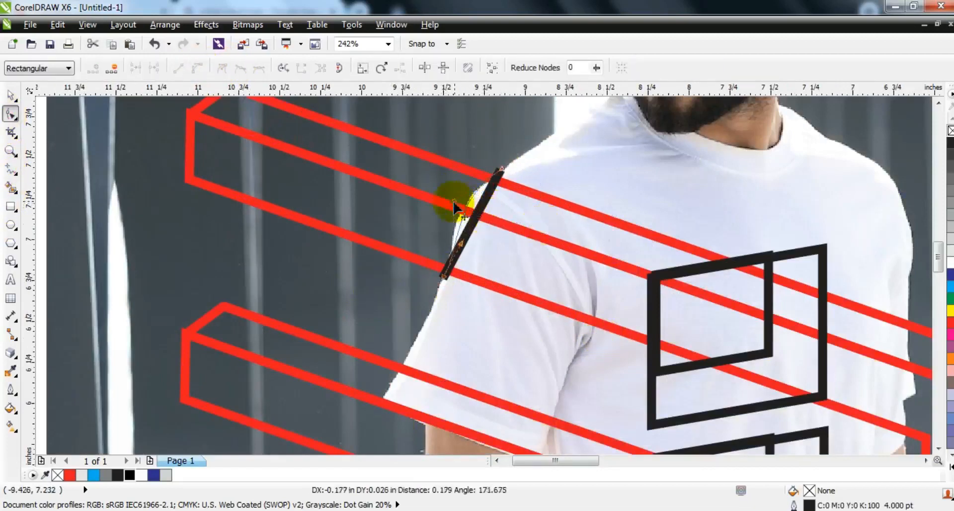
left_click_drag(455, 204, 458, 213)
Draw a connected line across the lower bar, following the sleeve edge, the hem and the outer arm
left_click(11, 171)
left_click(380, 388)
left_click(380, 403)
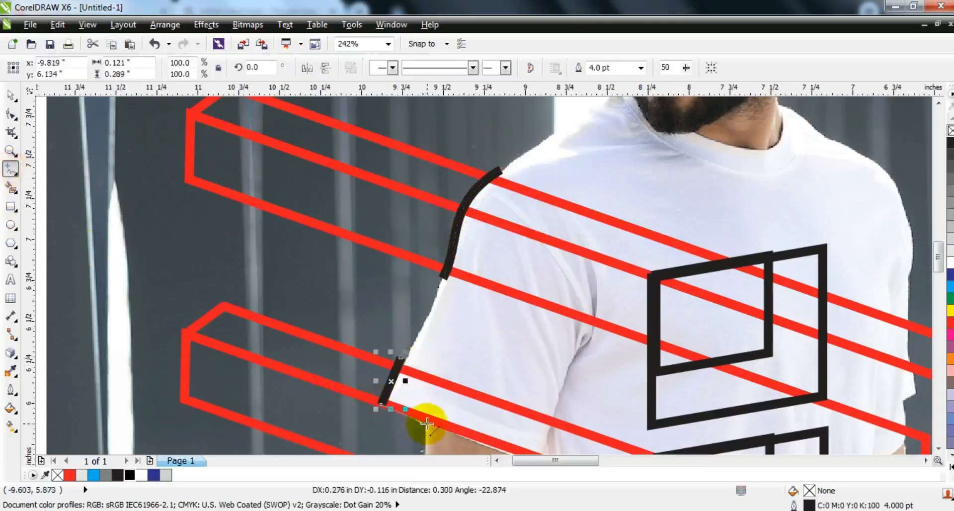
left_click(431, 420)
scroll(425, 432, "down", 1)
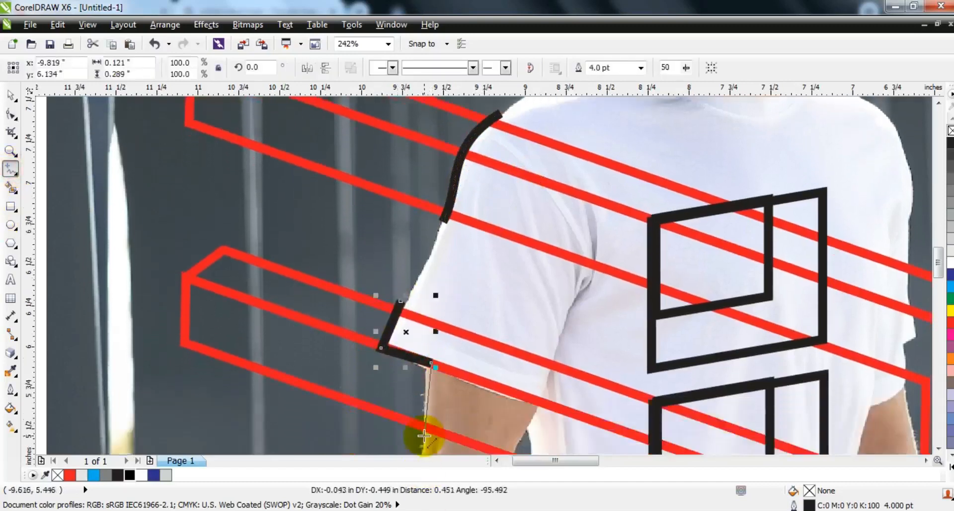
left_click(424, 442)
Reshape the lower sleeve line by adjusting its corner nodes and curving the hem segment to match the shirt
left_click(11, 115)
scroll(363, 253, "down", 1)
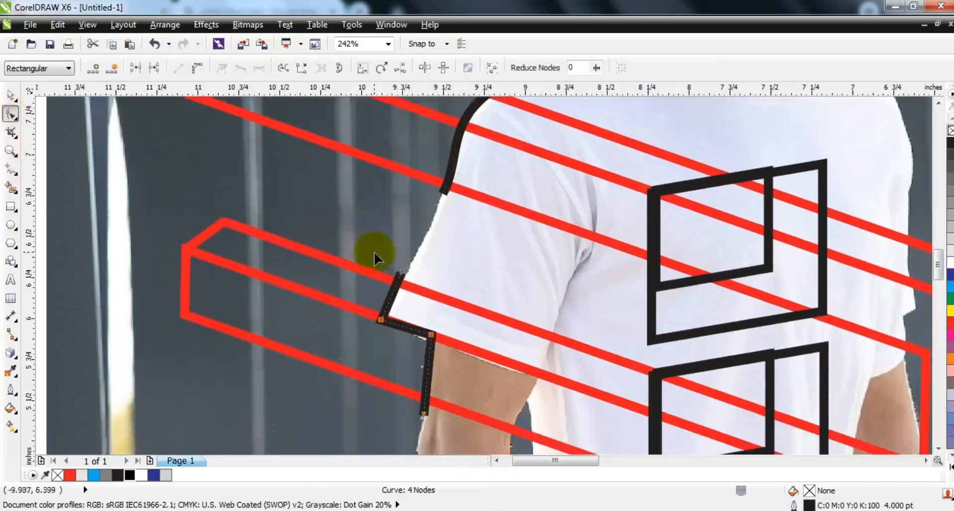
left_click(405, 275)
left_click(396, 327)
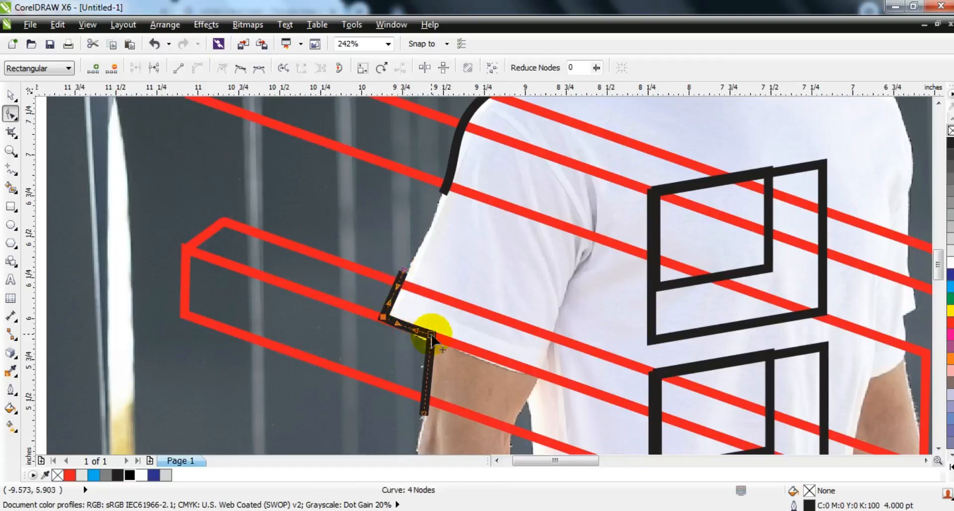
left_click_drag(433, 332, 384, 313)
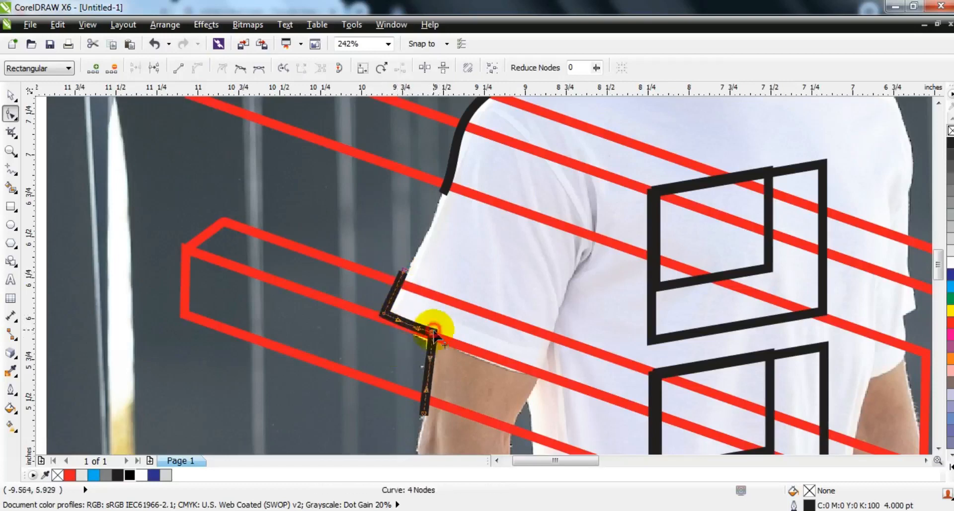
left_click(12, 114)
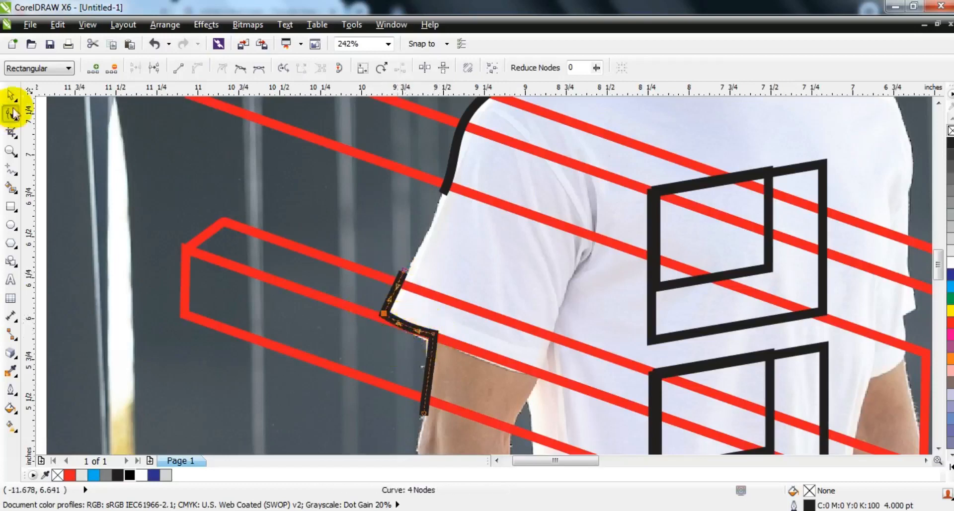
left_click(13, 96)
Select both squares on the lower bar and move them down about 0.2 inch
key("F3")
key("F3")
key("Escape")
scroll(58, 161, "up", 1)
left_click(476, 316)
left_click(498, 307, "shift")
left_click_drag(497, 307, 497, 322)
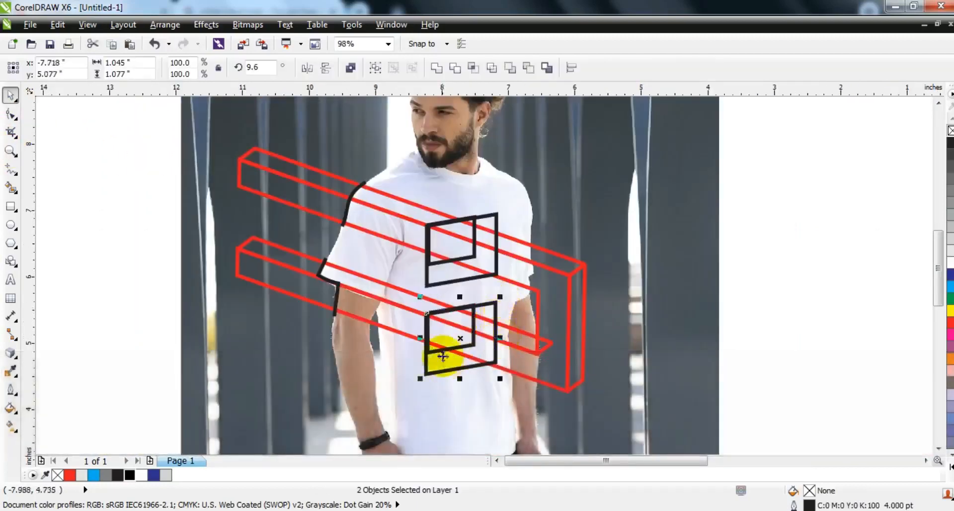
key("Escape")
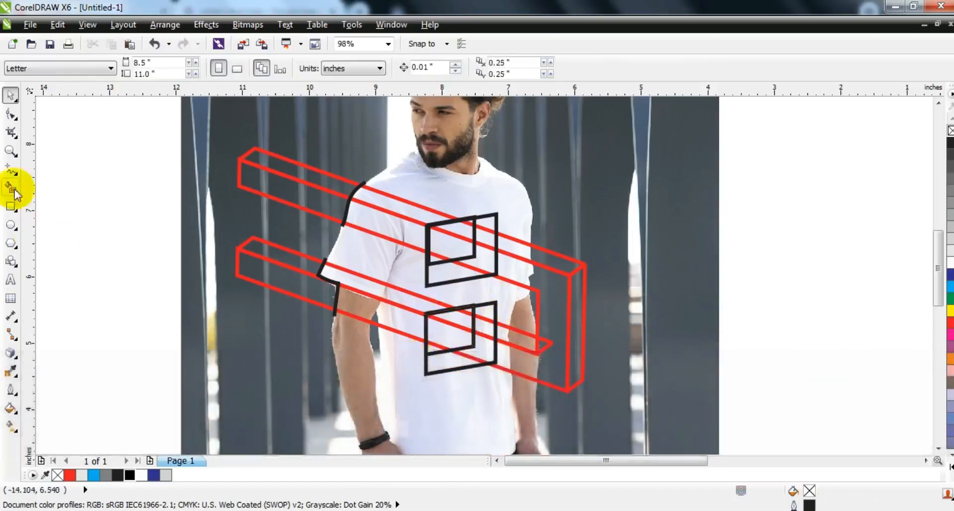
Smart-fill the bar sections outside the sleeve and to the right of the chest squares with 60% black and a 0.5 pt outline
left_click(11, 188)
left_click(310, 185)
left_click(515, 247)
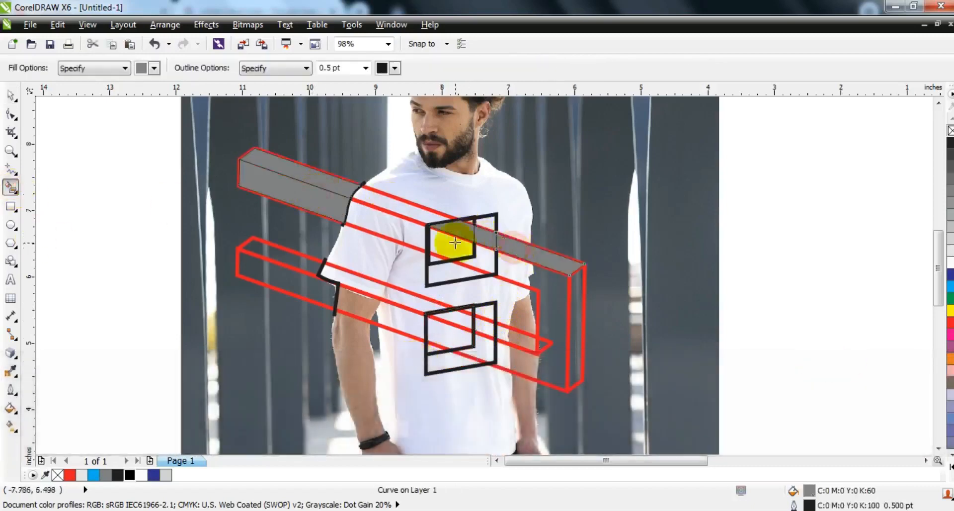
left_click(456, 242)
left_click(528, 273)
left_click(544, 341)
left_click(480, 349)
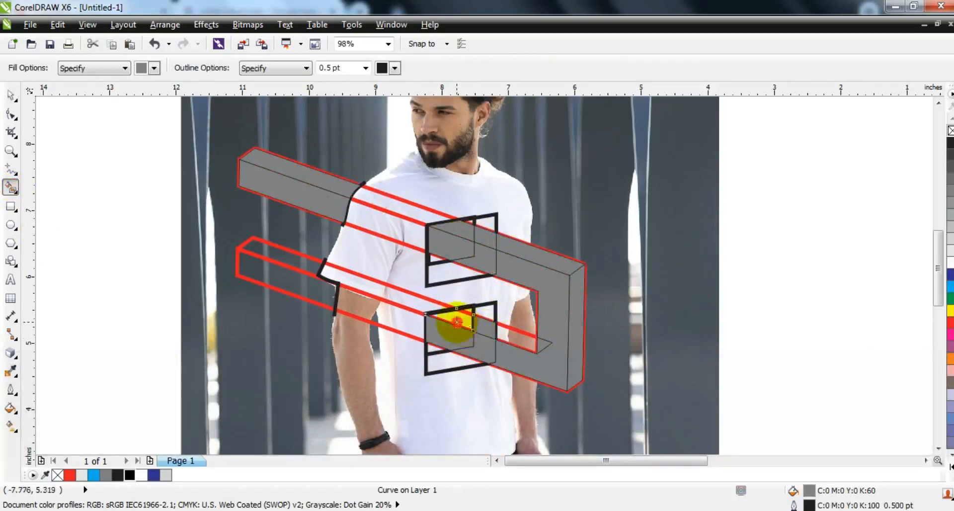
left_click(312, 262)
key("space")
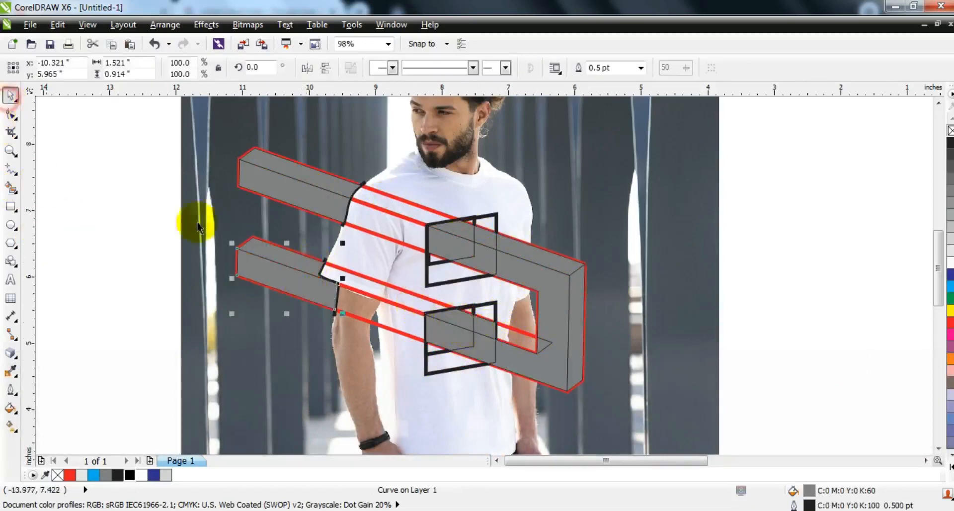
Fill the bar sections outside the sleeve with orange (C0 M60 Y100 K0)
key("Escape")
left_click(295, 194, "shift")
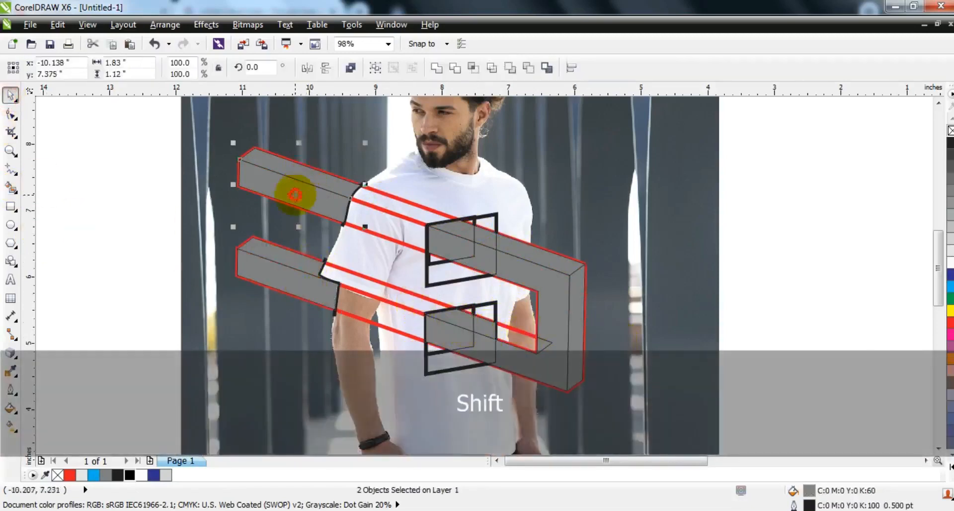
left_click(950, 358)
Weld the top-face sections of the frame's upper arm into one shape and fill it with orange
left_click(472, 329)
left_click(491, 338, "shift")
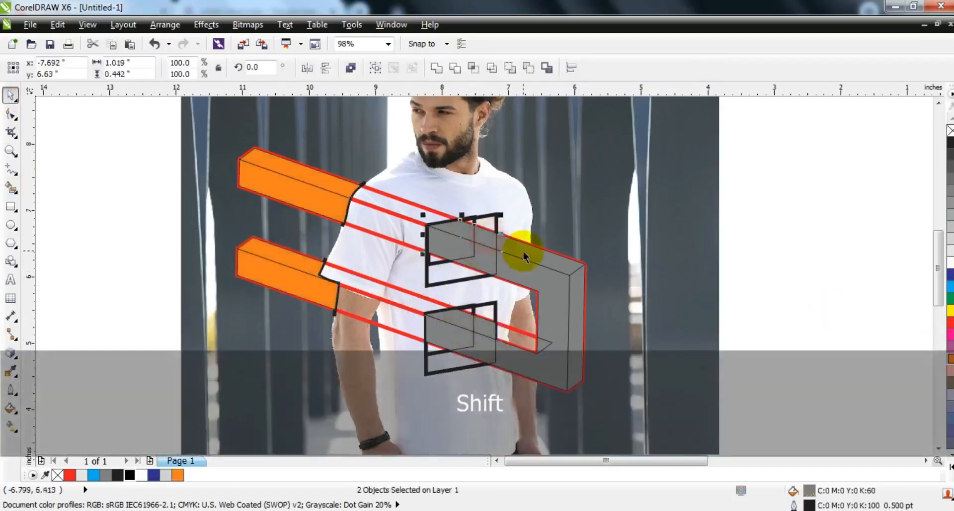
left_click(437, 68)
left_click(950, 358)
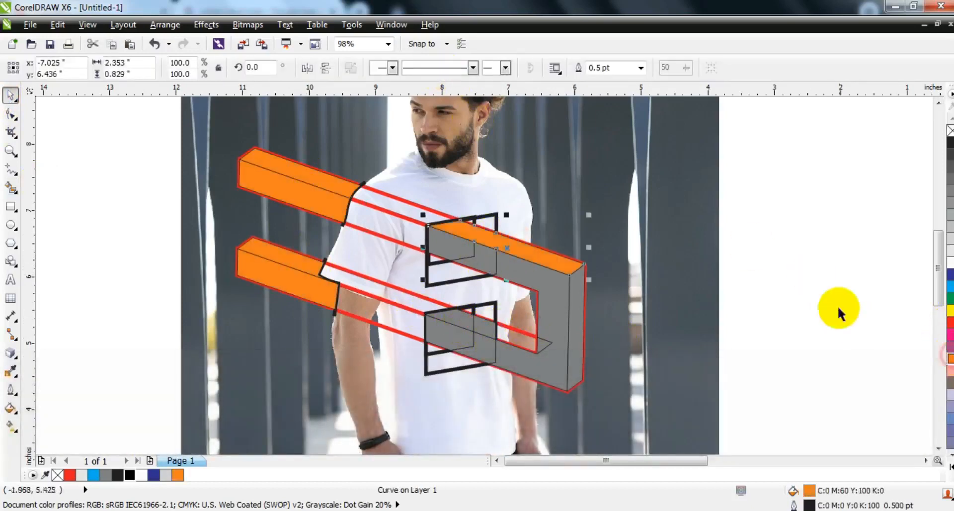
left_click(842, 312)
Smart-fill the remaining gap in the lower arm with 60% black and weld the front-face sections with the corner triangle
left_click(11, 188)
left_click(516, 340)
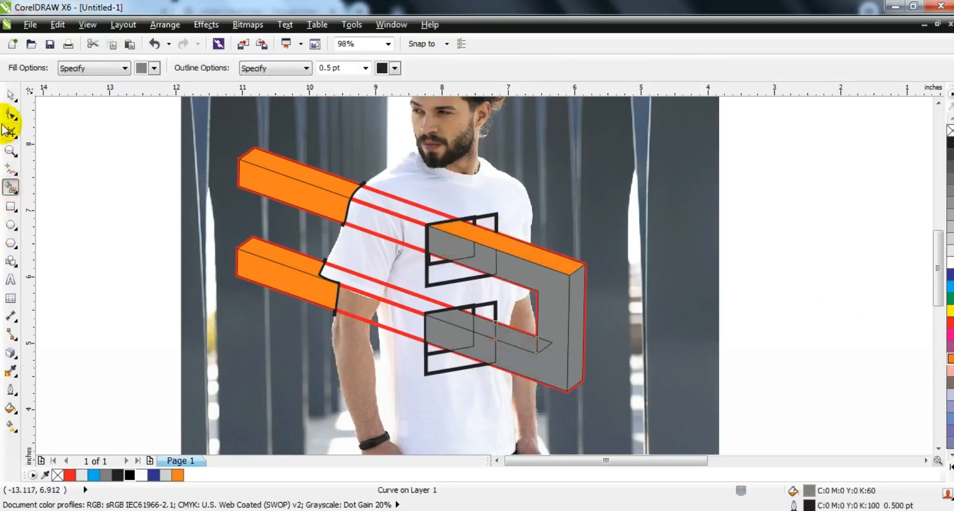
left_click(10, 95)
left_click(463, 249)
left_click(490, 261, "shift")
left_click(530, 280, "shift")
left_click(437, 68)
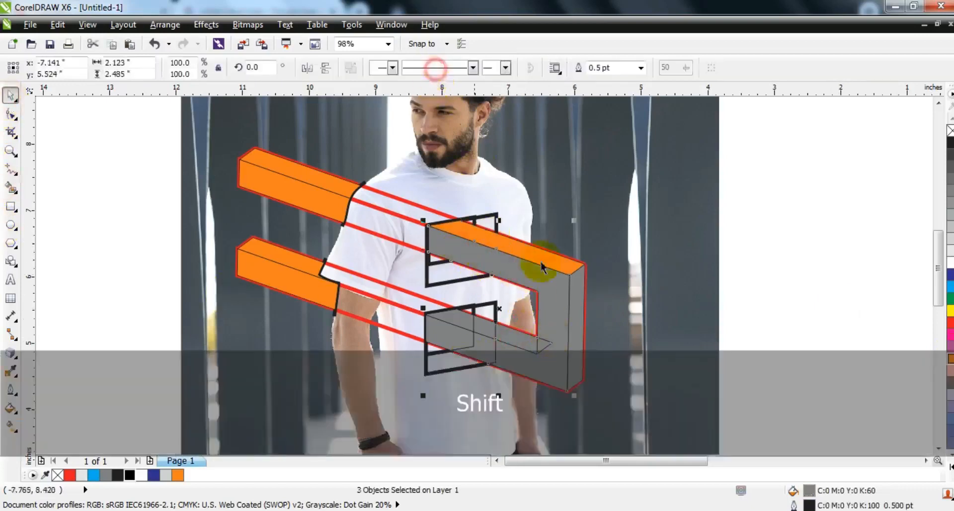
left_click(541, 343, "shift")
left_click(437, 69)
left_click(507, 337, "shift")
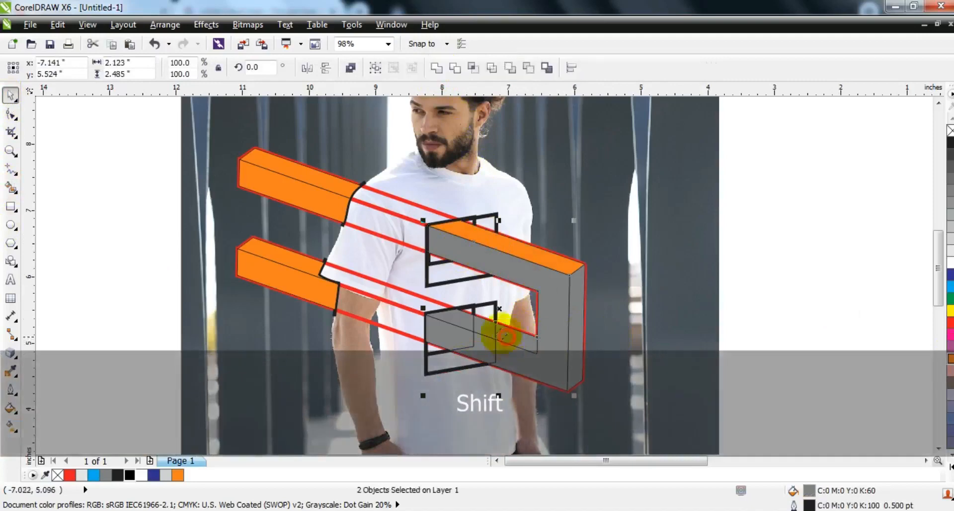
left_click(851, 388)
Weld the lower arm's front sections to the frame's front face and fill the shape with orange
left_click(525, 364)
left_click(484, 348, "shift")
left_click(451, 332, "shift")
left_click(435, 70)
left_click(951, 358)
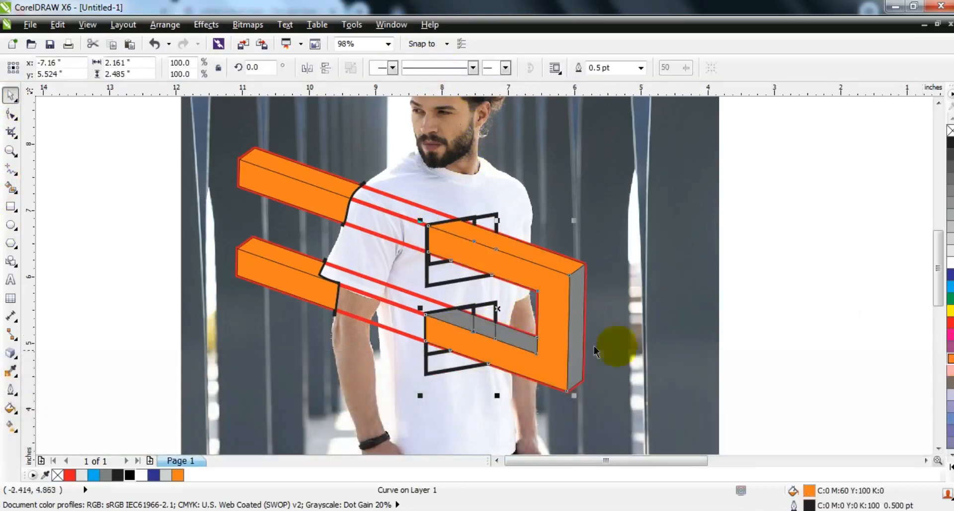
left_click(492, 328, "shift")
left_click(465, 317, "shift")
left_click(458, 74)
key("ctrl+z")
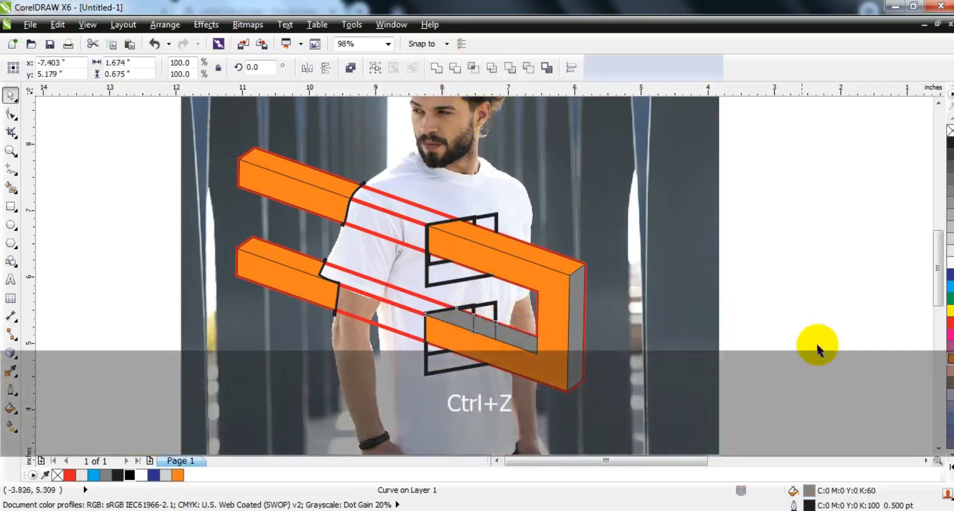
Weld the sections of the lower arm's inner face into one shape and fill it and the frame's outer side face with orange
left_click(810, 348)
left_click(522, 330)
left_click(457, 321, "shift")
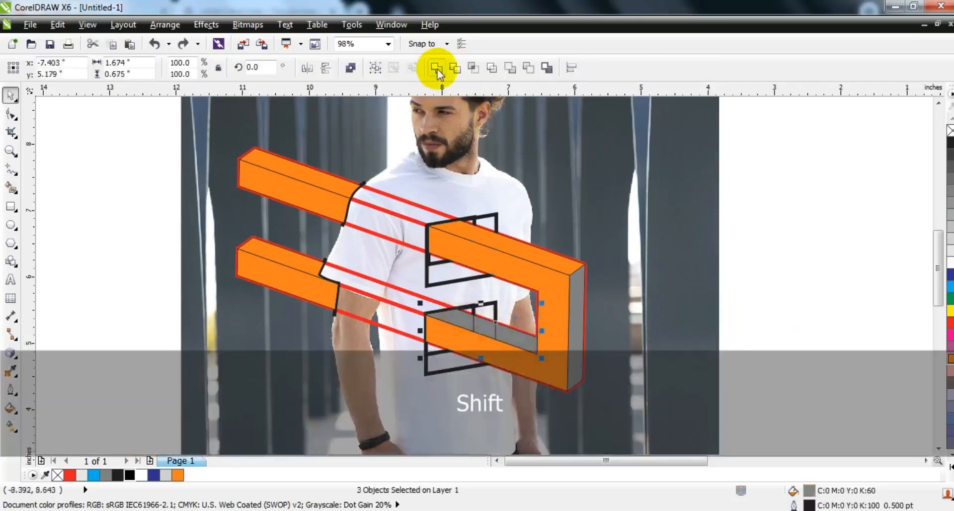
left_click(437, 70)
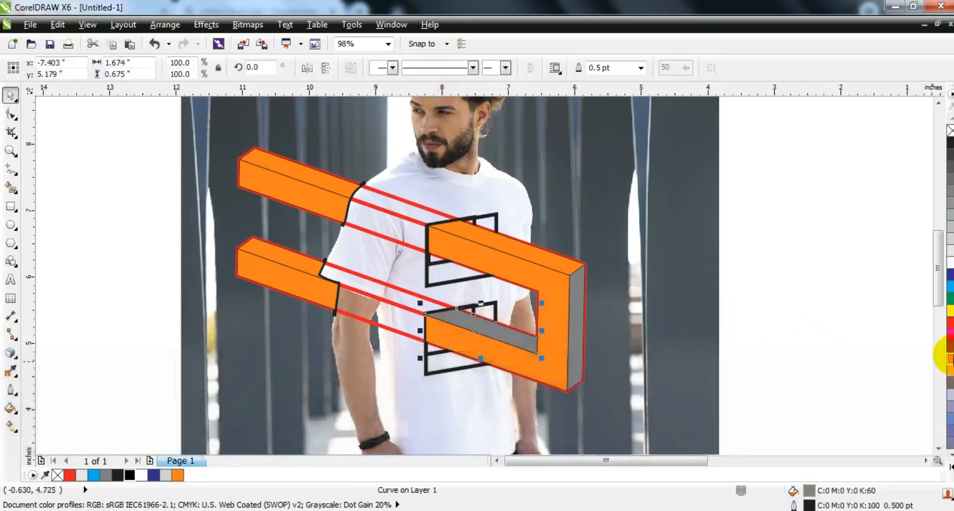
left_click(951, 358)
left_click(821, 309)
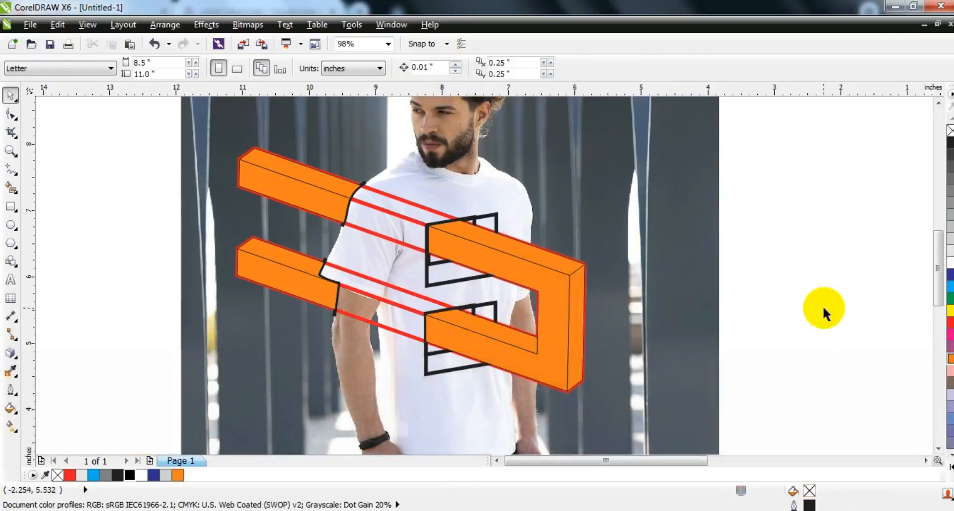
Smart-fill the gaps above and below the bar inside the upper chest square and color them black
left_click(11, 187)
left_click(469, 219)
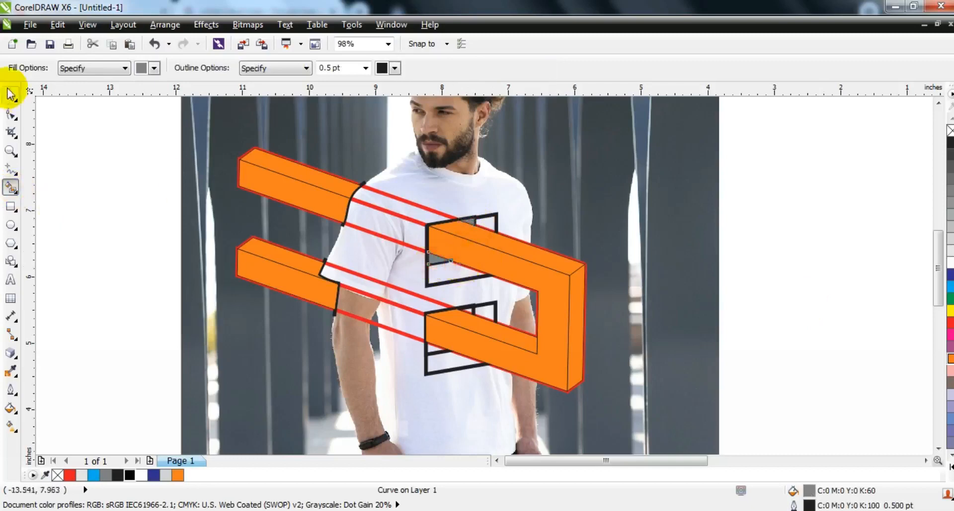
left_click(11, 94)
left_click(473, 217)
left_click(438, 257, "shift")
left_click(129, 475)
left_click(837, 351)
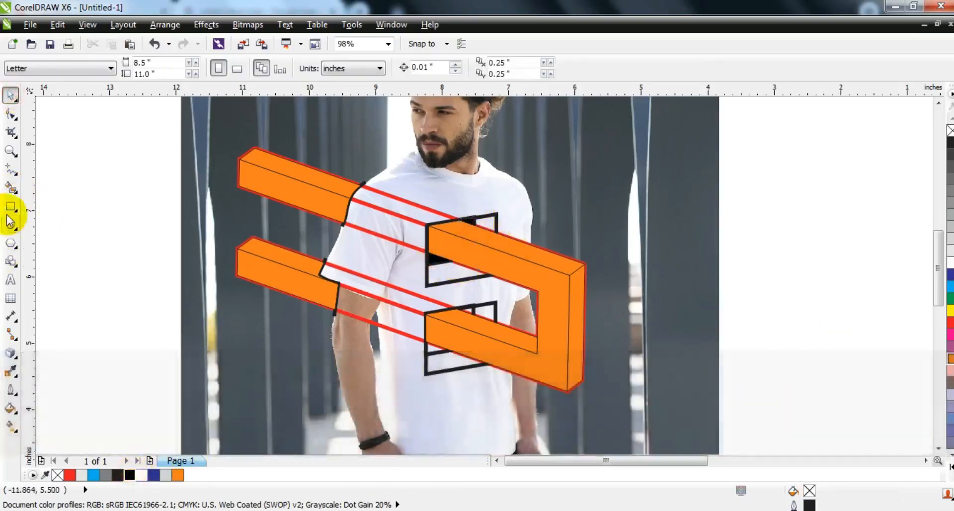
Smart-fill the gaps above and below the bar inside the lower chest square and color them black
left_click(11, 188)
left_click(471, 308)
key("space")
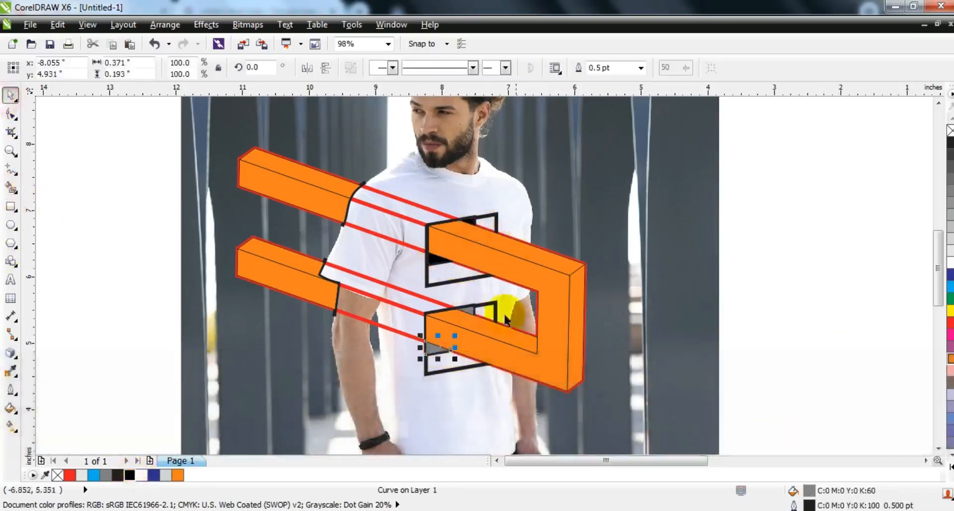
left_click(470, 307, "shift")
left_click(129, 475)
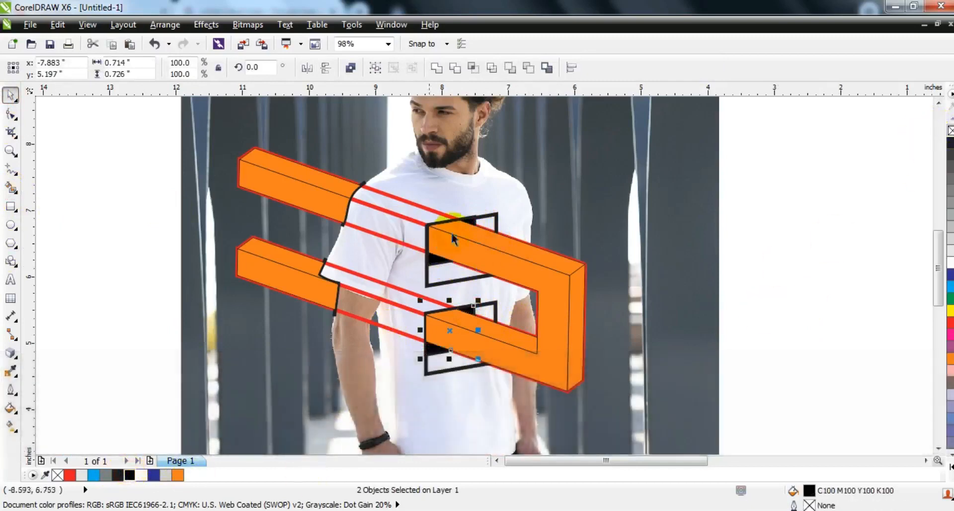
Delete the leftover inner square lines from the chest openings, keeping the black fills
left_click(473, 218)
left_click(438, 258, "shift")
left_click(469, 213)
key("Delete")
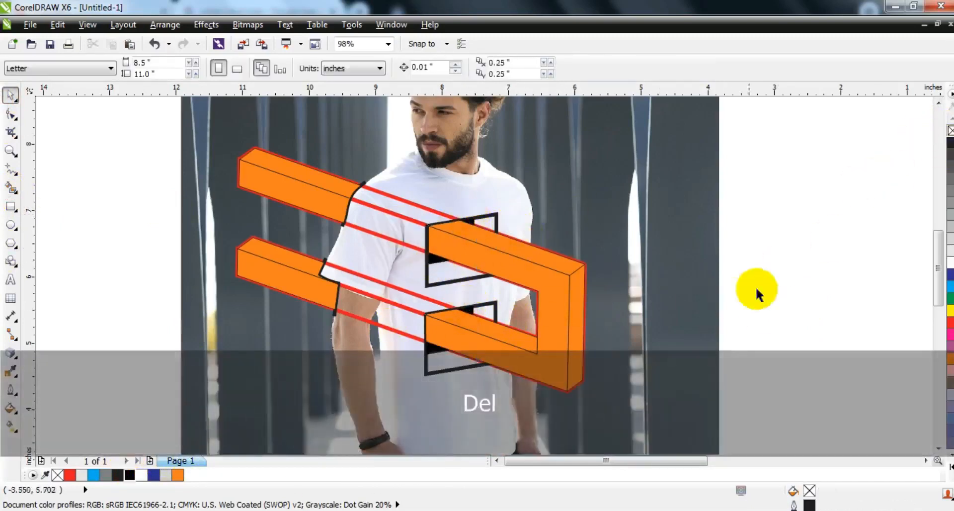
Delete the red construction outlines of the bars and the black guide lines along the sleeve
left_click(585, 264)
left_click(794, 274)
left_click(381, 213)
key("Delete")
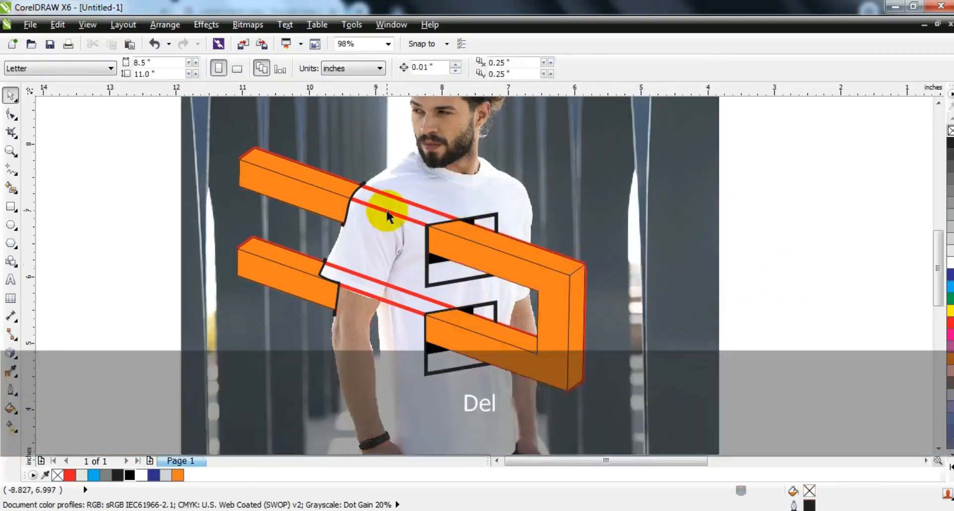
left_click(342, 280)
key("Delete")
key("ctrl+z")
key("Escape")
left_click(340, 269)
key("Delete")
left_click(365, 199)
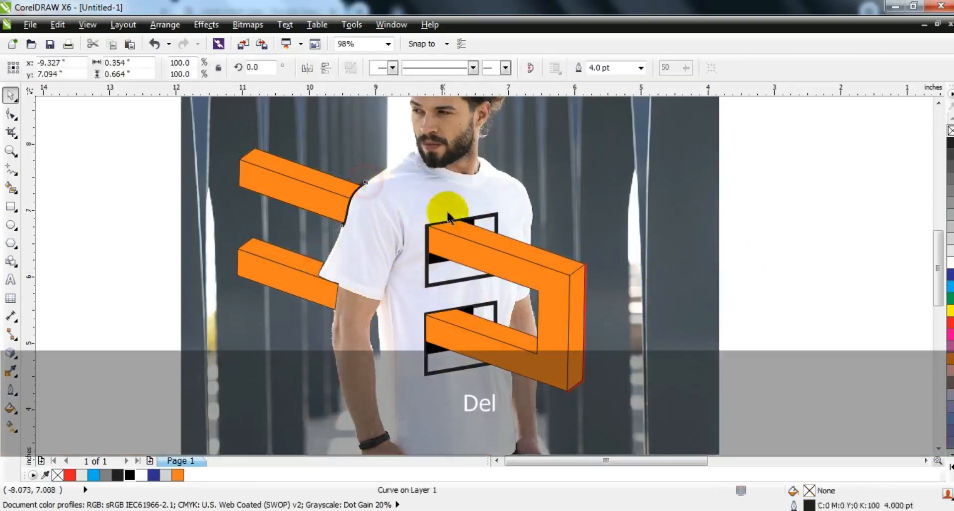
key("Delete")
Give the lower arm's inner face a linear gradient from red at the chest to orange toward the frame's corner
scroll(596, 288, "down", 2)
scroll(628, 362, "up", 2)
left_click(596, 367)
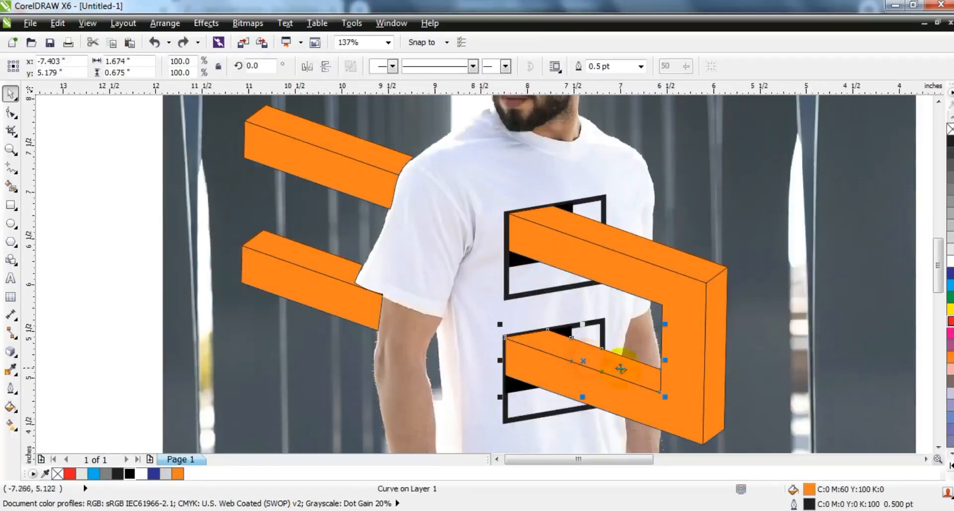
left_click(11, 149)
scroll(832, 446, "up", 2)
left_click(951, 320)
left_click(10, 424)
left_click_drag(290, 227, 428, 279)
double_click(177, 474)
left_click(535, 415)
key("ctrl+z")
left_click_drag(178, 474, 428, 279)
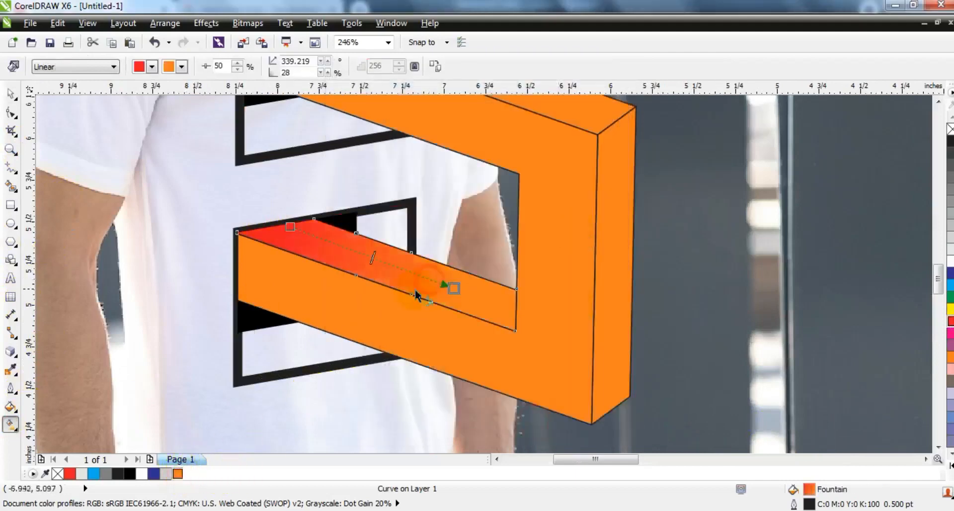
Apply a linear gradient to the frame's front face, from red beside the chest openings to orange
left_click(327, 283)
scroll(497, 321, "down", 2)
left_click(951, 324)
left_click_drag(353, 217, 438, 268)
left_click_drag(178, 474, 439, 269)
left_click_drag(360, 233, 356, 244)
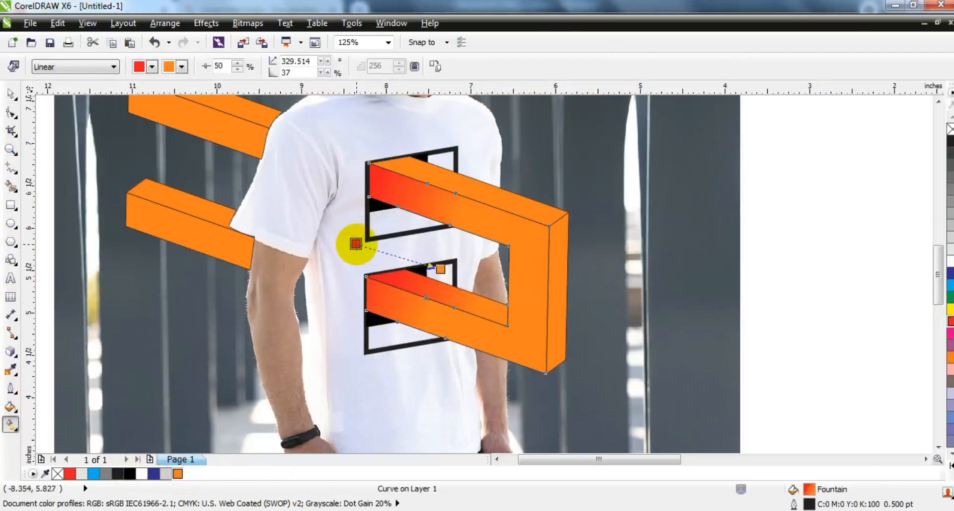
Apply a linear gradient to the upper arm's top face, from red at the chest to orange at the outer corner
left_click(501, 205)
left_click(70, 474)
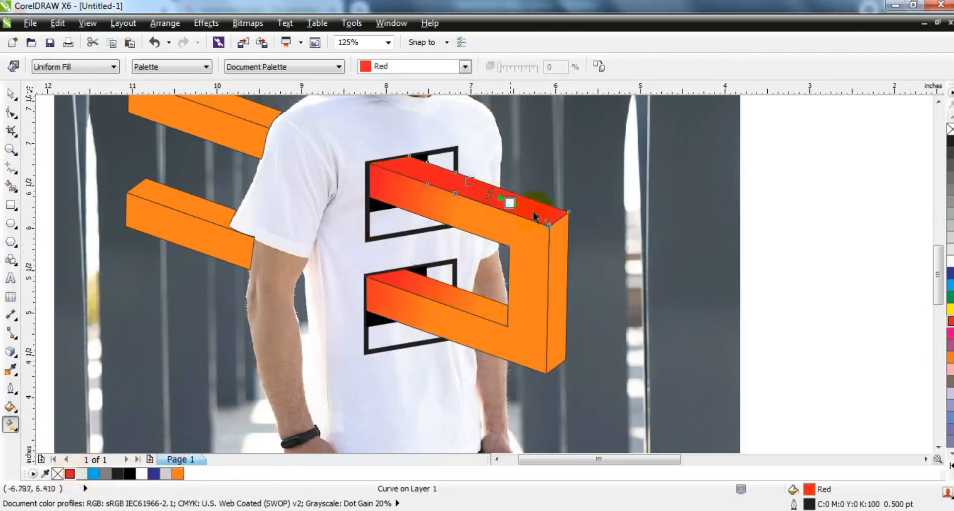
left_click_drag(470, 181, 548, 219)
left_click_drag(178, 473, 548, 222)
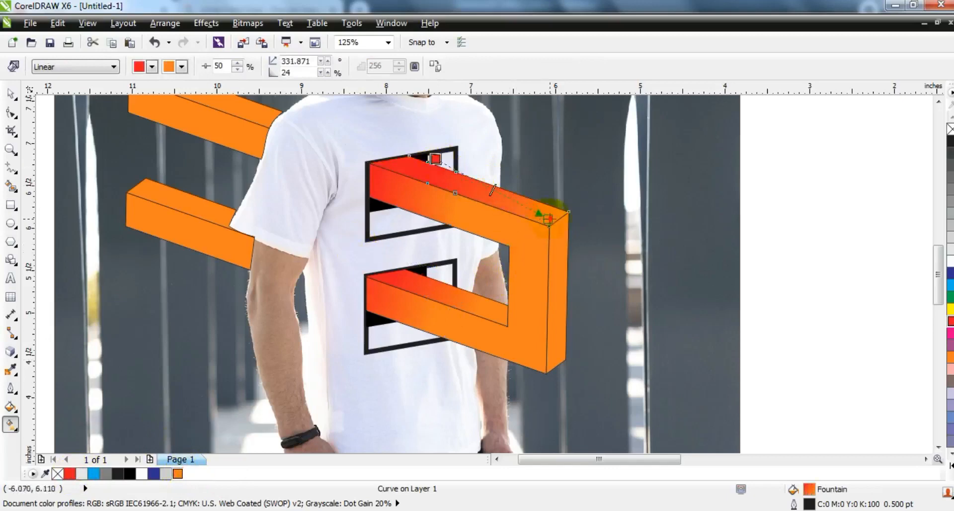
Apply a linear gradient to the frame's outer side face, from orange at the upper end to red at the lower end
left_click(563, 254)
left_click(70, 473)
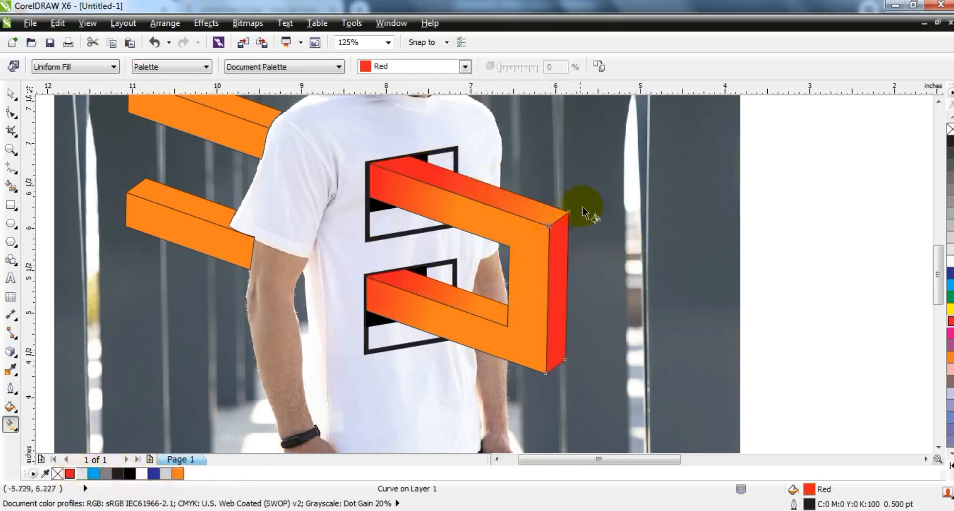
left_click_drag(586, 247, 585, 246)
left_click_drag(546, 397, 538, 404)
left_click_drag(177, 473, 586, 244)
left_click(11, 92)
scroll(756, 315, "down", 3)
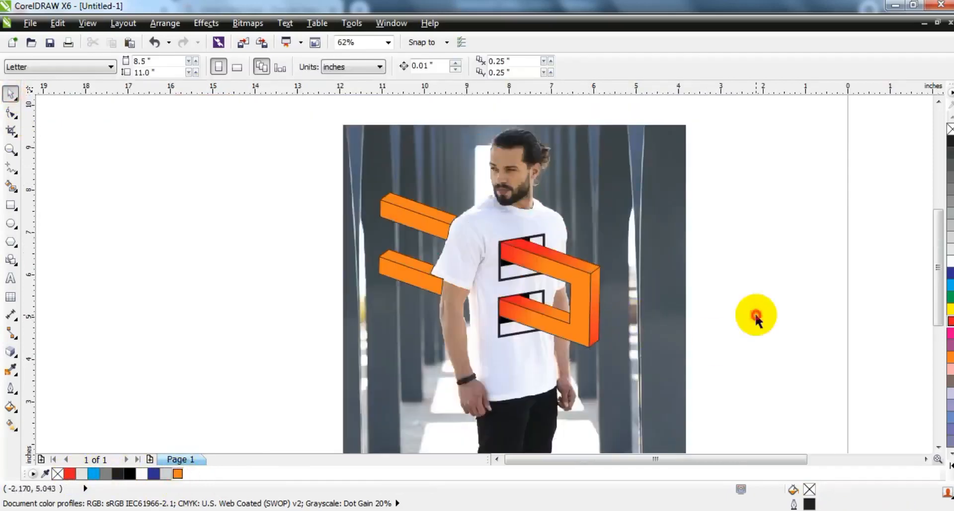
Select the front frame's faces and give them a 1.5 pt black outline
scroll(511, 226, "up", 3)
left_click(549, 266, "shift")
left_click(10, 388)
left_click(70, 171)
left_click(402, 182)
left_click(381, 238)
left_click(466, 377)
right_click(129, 474)
left_click(831, 347)
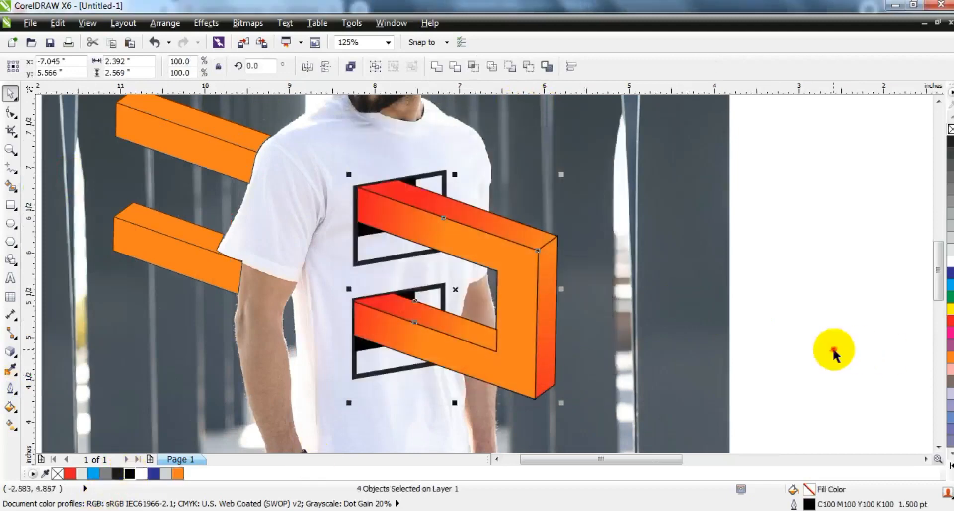
Apply a linear gradient to both faces of the upper back bar, from red at the shoulder to orange at the far end
left_click(496, 459)
left_click(497, 460)
left_click(401, 155)
left_click(423, 138, "shift")
left_click(950, 321)
left_click(10, 424)
left_click_drag(457, 169, 351, 129)
left_click_drag(177, 473, 350, 130)
Extend the red end of the gradient on the upper back bar's front face farther into the shirt
left_click(11, 93)
left_click(373, 134)
key("g")
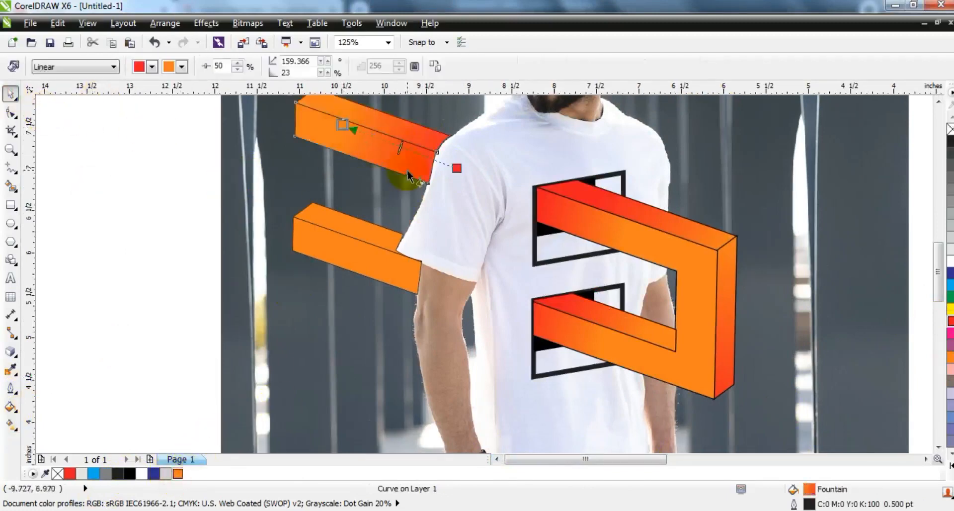
left_click_drag(454, 164, 483, 173)
key("space")
Apply a linear gradient to both faces of the lower back bar, from red at the sleeve to orange at the far end
left_click(351, 228)
left_click(362, 271, "shift")
left_click(950, 321)
key("g")
left_click_drag(439, 273, 348, 238)
left_click_drag(178, 474, 347, 239)
Adjust the gradients on the lower back bar's faces, extending both ends of the front face's gradient outward
left_click(11, 94)
left_click(369, 227)
key("g")
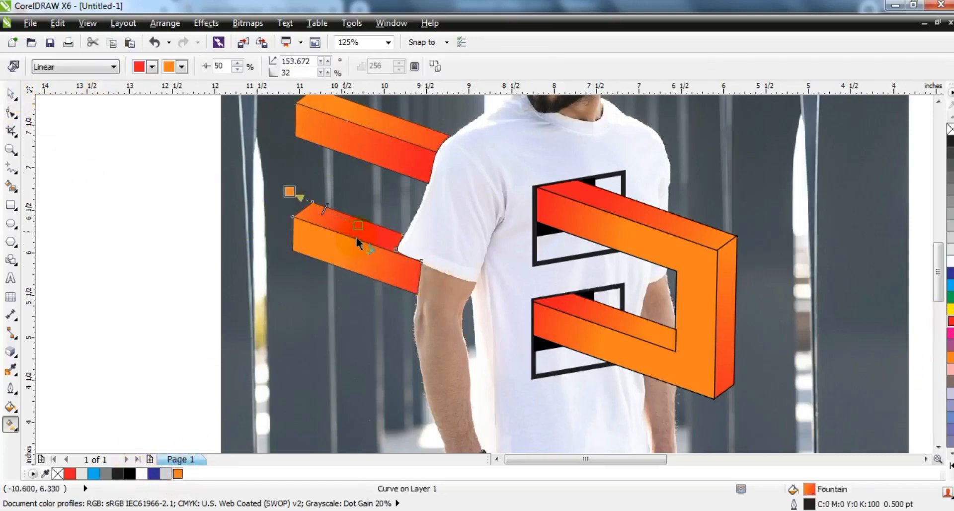
left_click(393, 279)
left_click_drag(441, 272, 450, 274)
left_click_drag(346, 238, 334, 235)
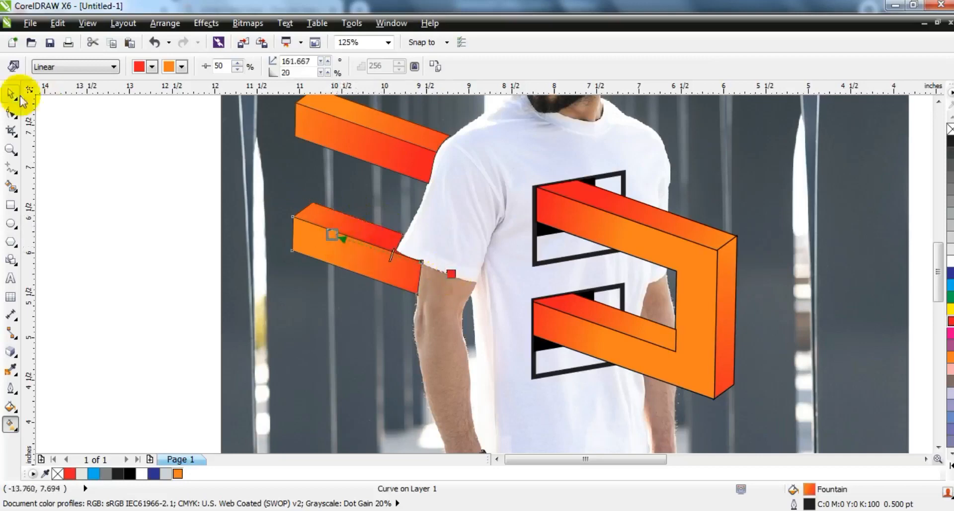
Zoom to the whole composition and check it in a full-screen preview
left_click(10, 94)
scroll(336, 232, "down", 2)
left_click(574, 358)
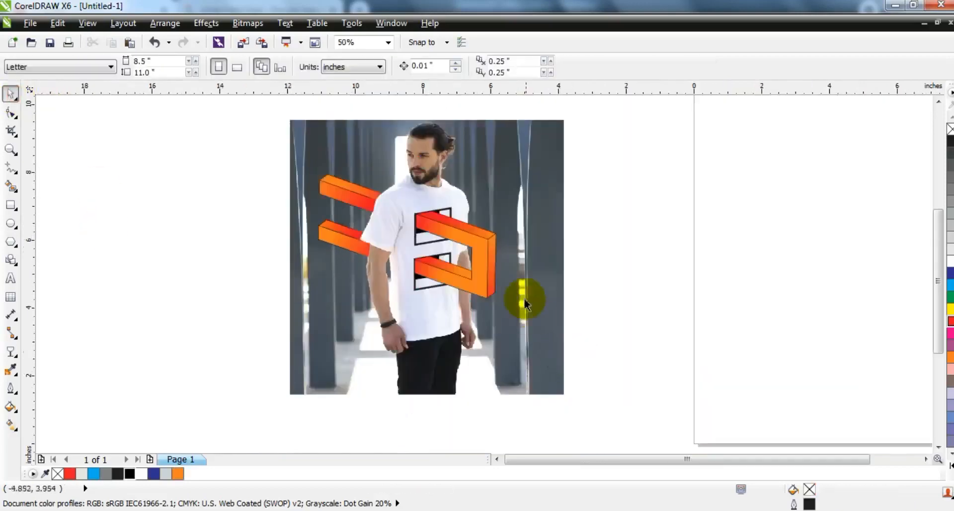
scroll(586, 381, "down", 1)
left_click_drag(588, 383, 372, 191)
key("shift+F2")
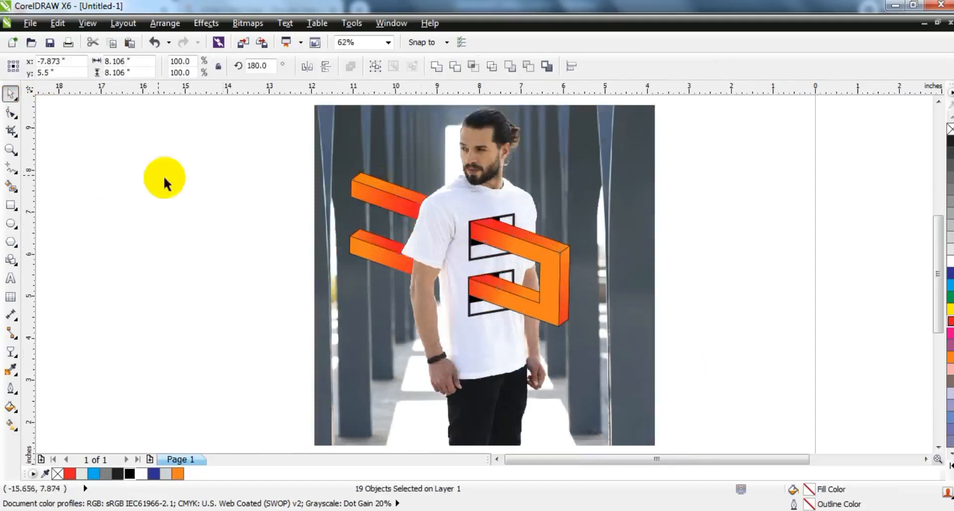
left_click(159, 180)
key("F9")
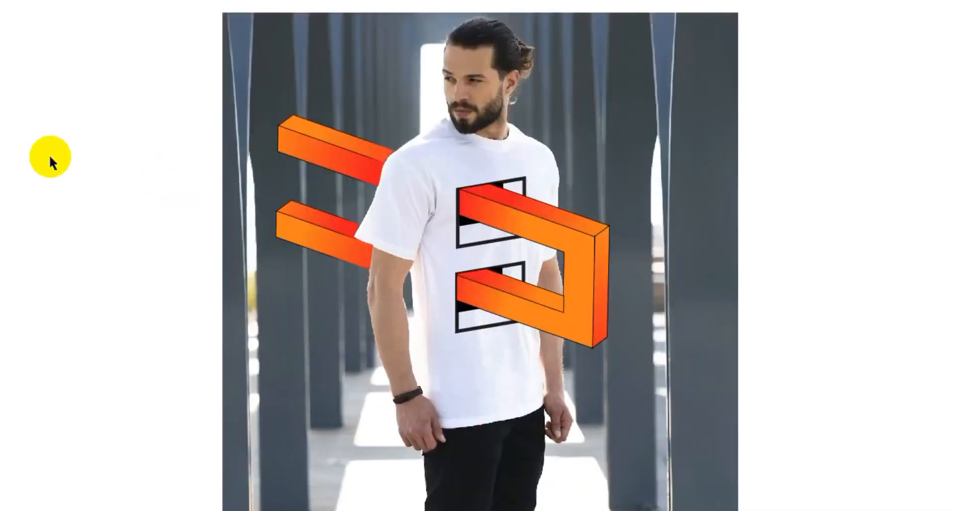
key("Escape")
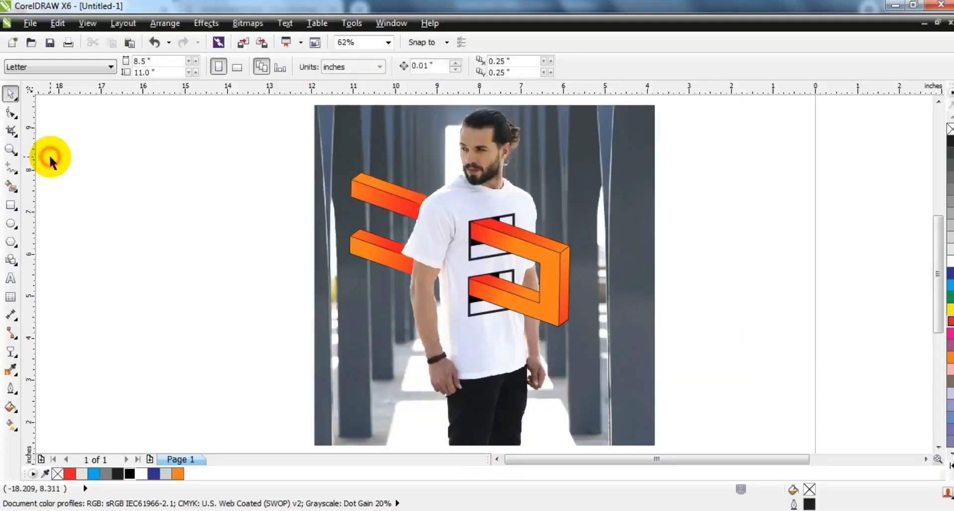